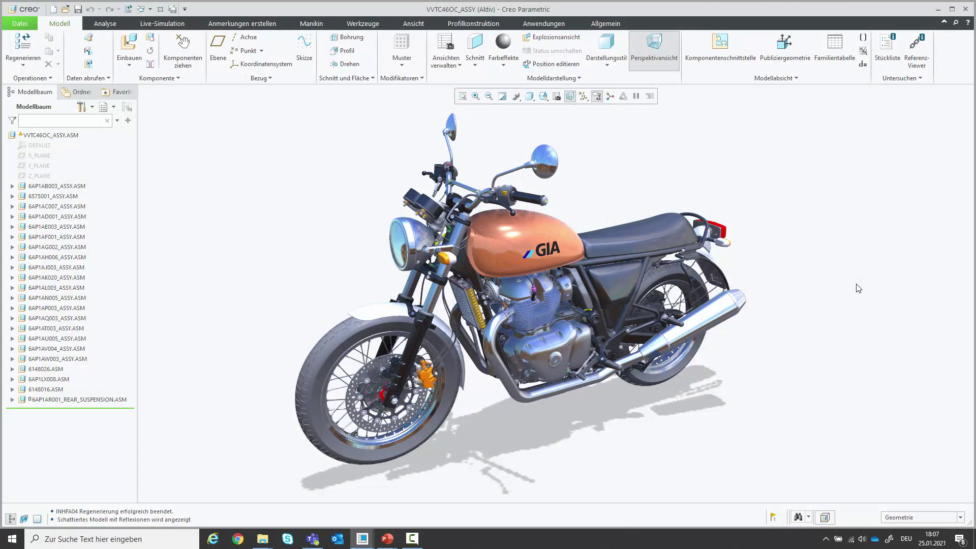
- Bring up the muffler model window in Creo Parametric
drag(812, 275, 811, 277)
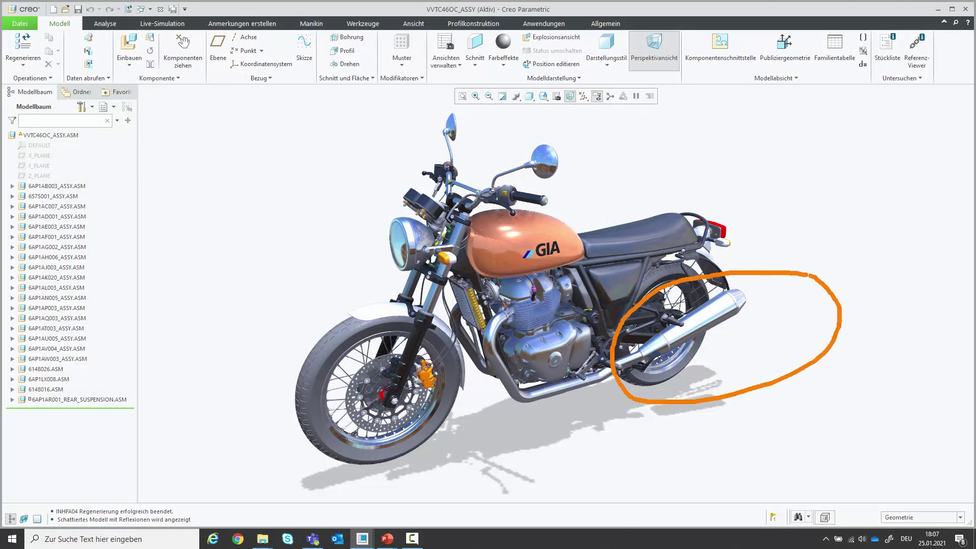
key(Escape)
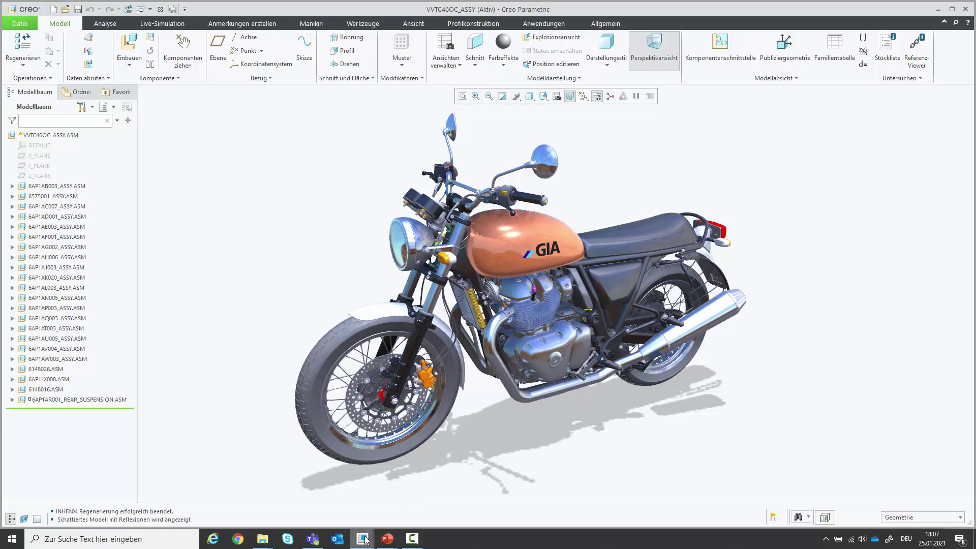
mouse_move(362, 538)
click(394, 506)
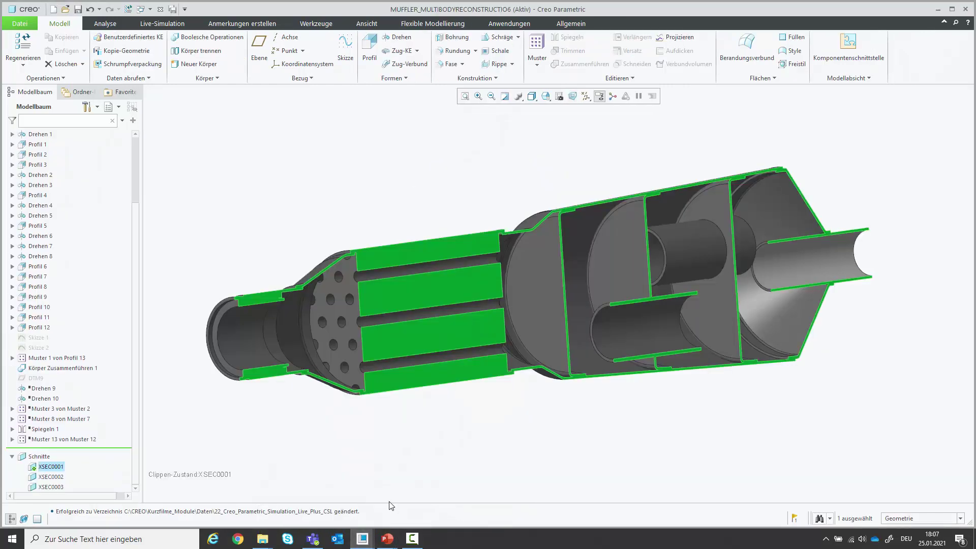
- Reset cross-section XSEC0001's offset (Versatz) to 0 and accept the edit
right_click(51, 467)
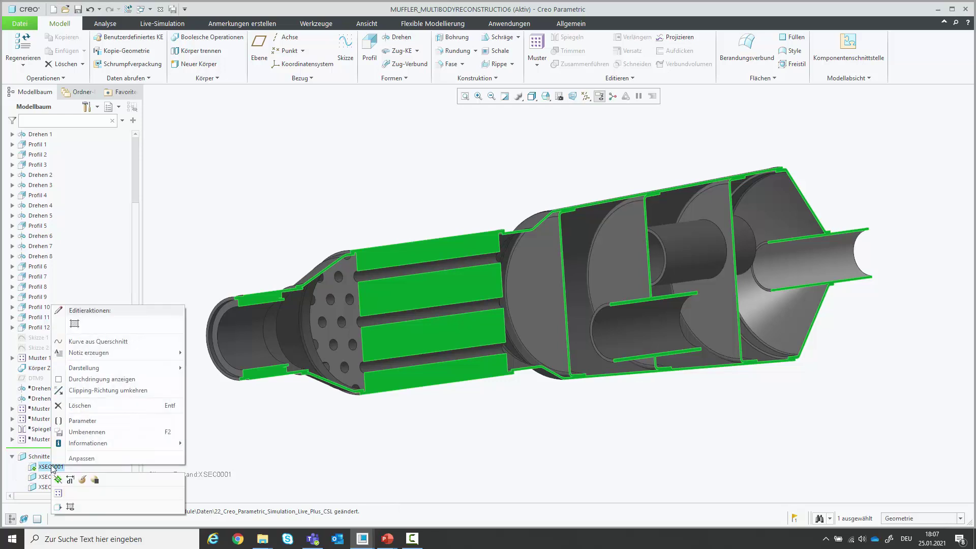
click(83, 480)
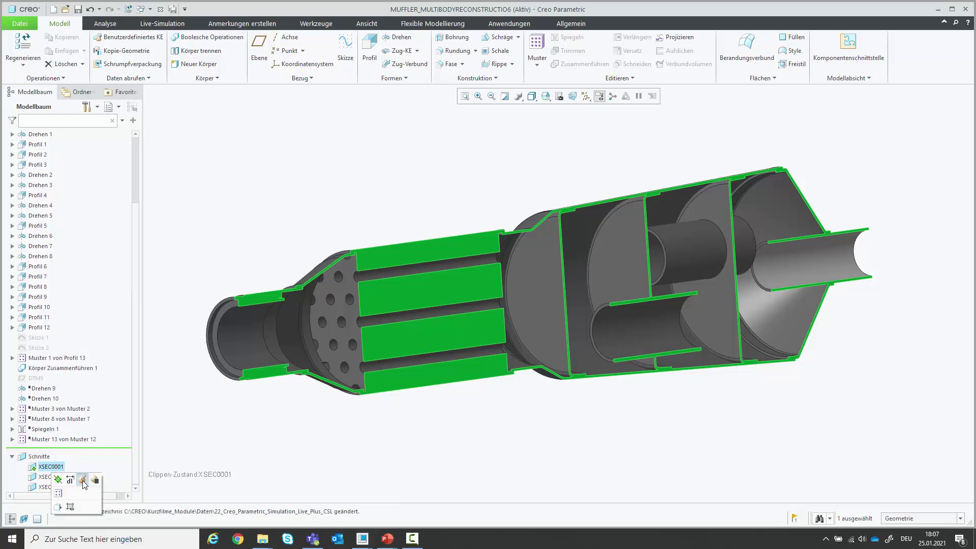
mouse_move(575, 298)
mouse_down()
mouse_move(609, 307)
mouse_move(526, 310)
mouse_move(558, 313)
mouse_up()
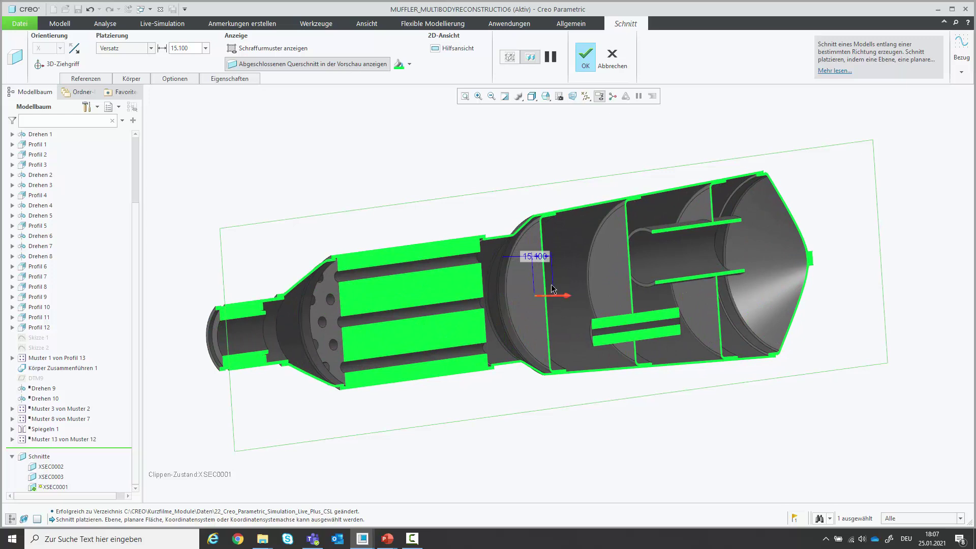
double_click(533, 256)
text(0)
key(Return)
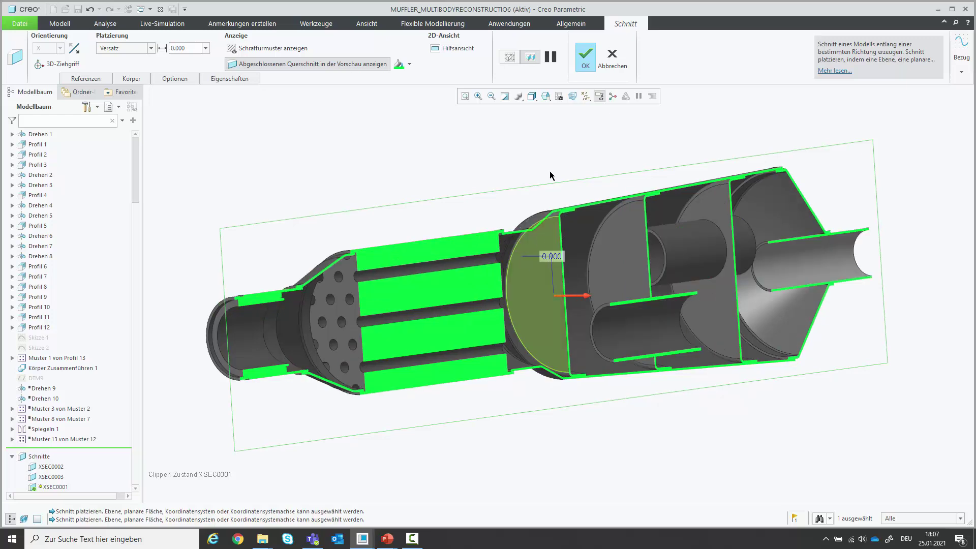
click(586, 55)
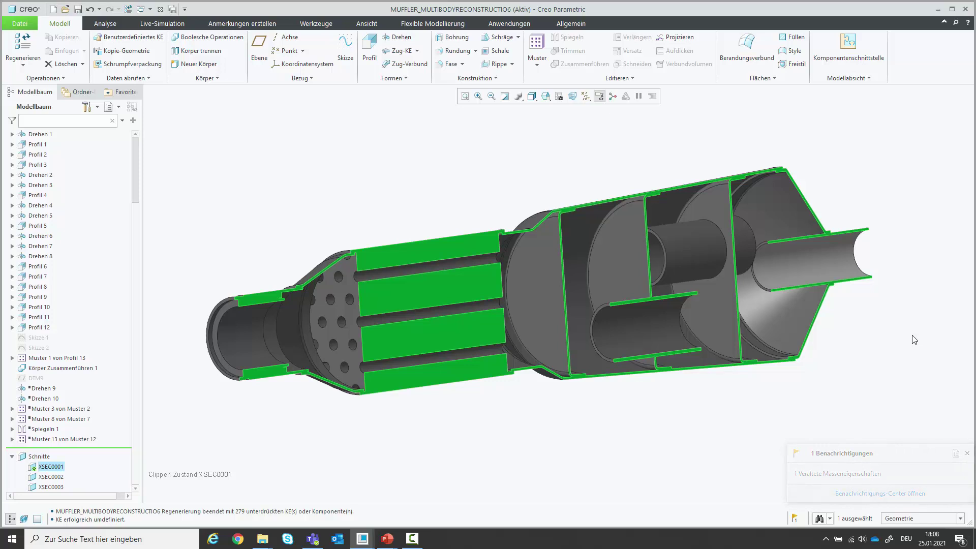
click(966, 453)
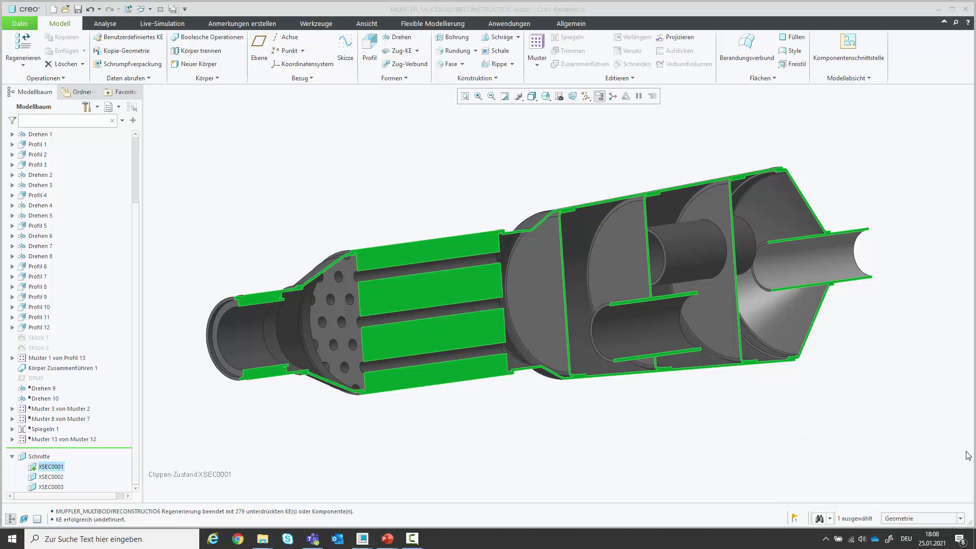
- Enter Live Simulation, move the quality slider toward Genauigkeit, and list the study types
click(158, 28)
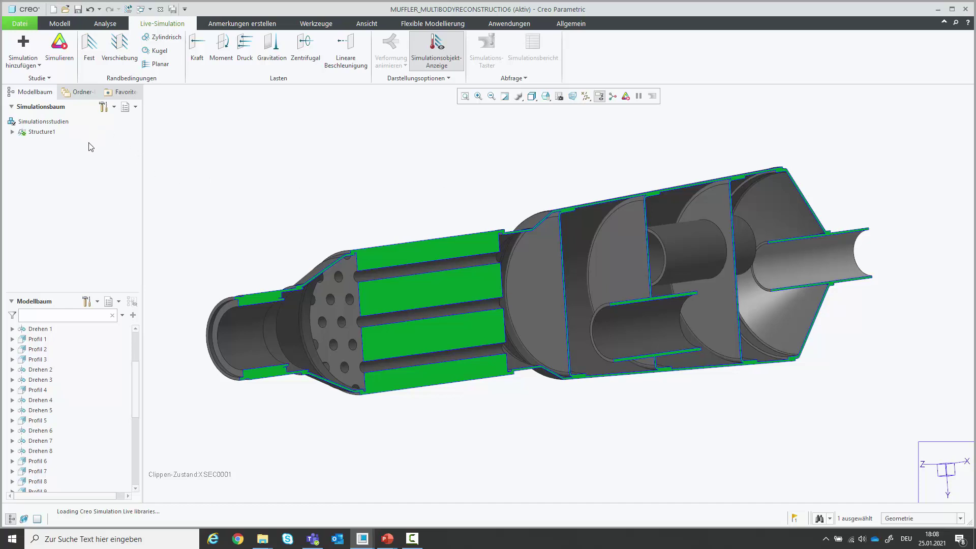
click(49, 79)
click(50, 91)
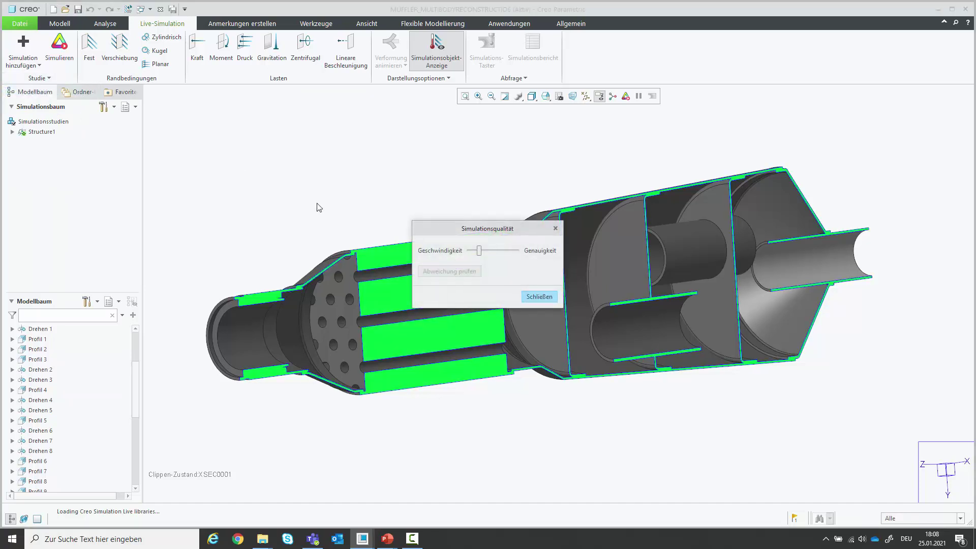
click(500, 252)
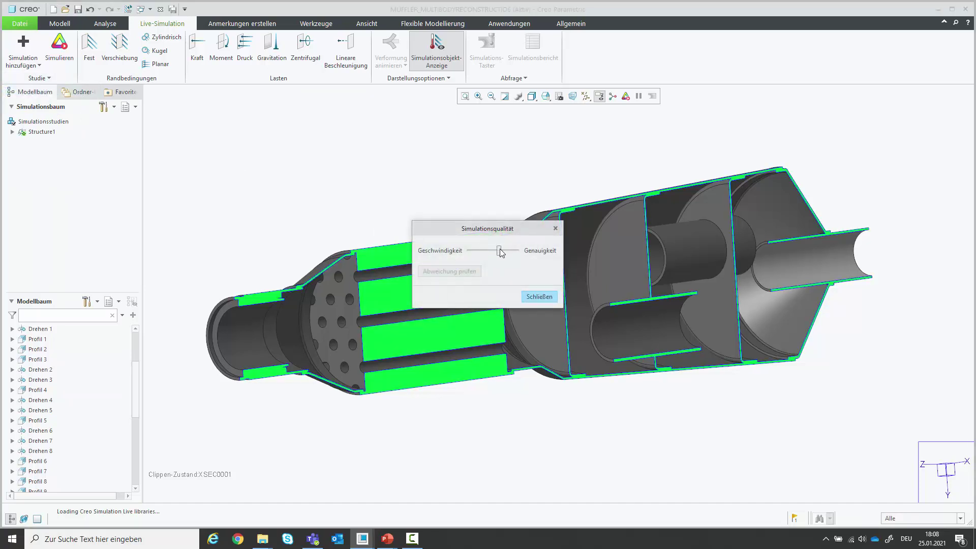
click(539, 297)
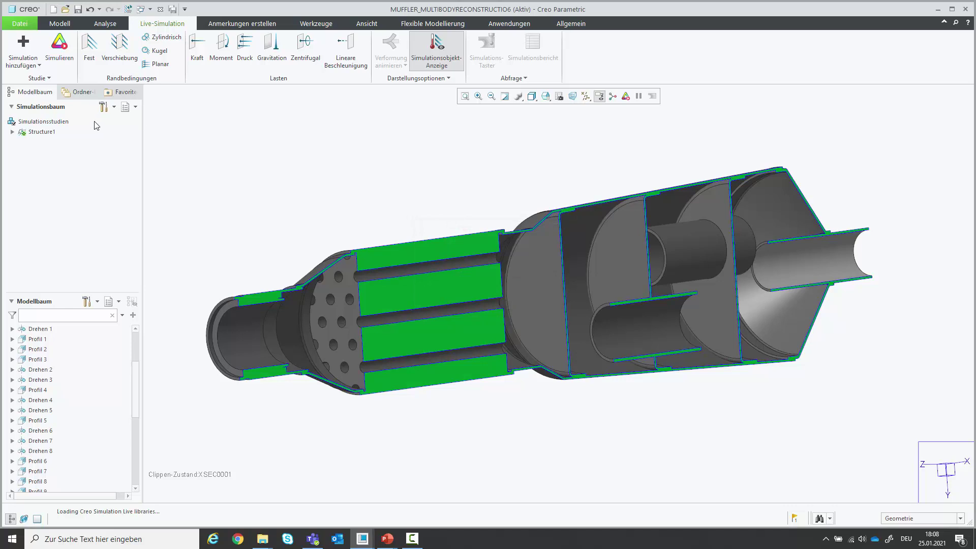
click(23, 56)
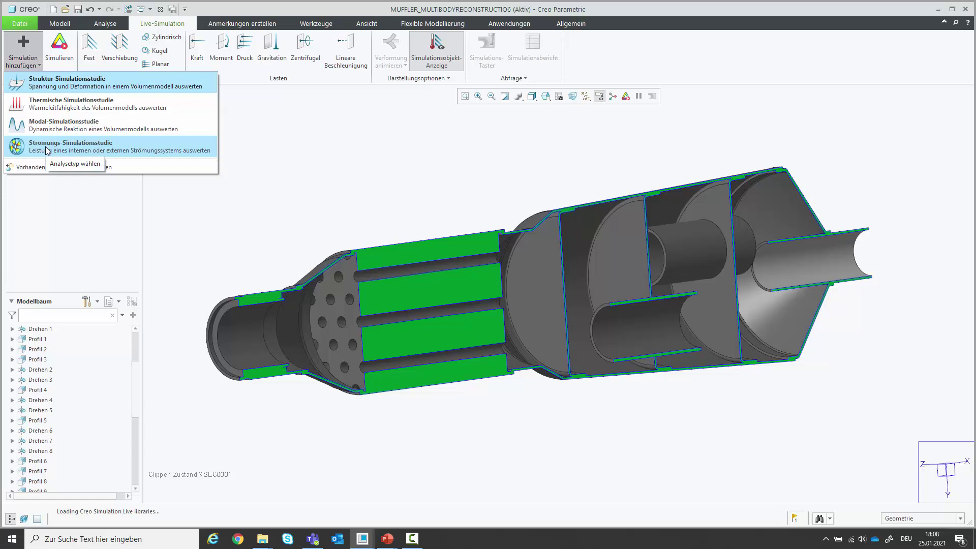
- Add a flow study with an internal-volume fluid domain bounded by the inlet and outlet faces
click(47, 150)
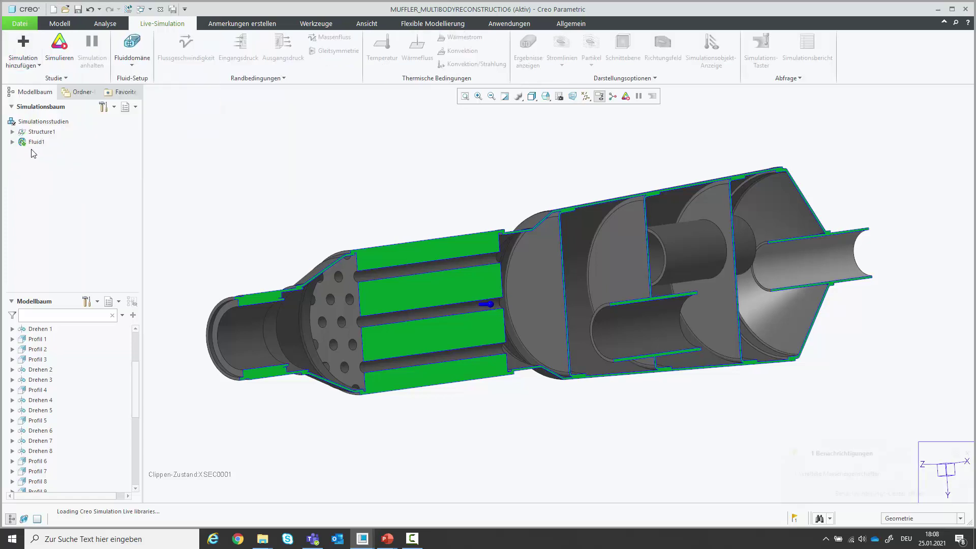
click(131, 65)
click(147, 88)
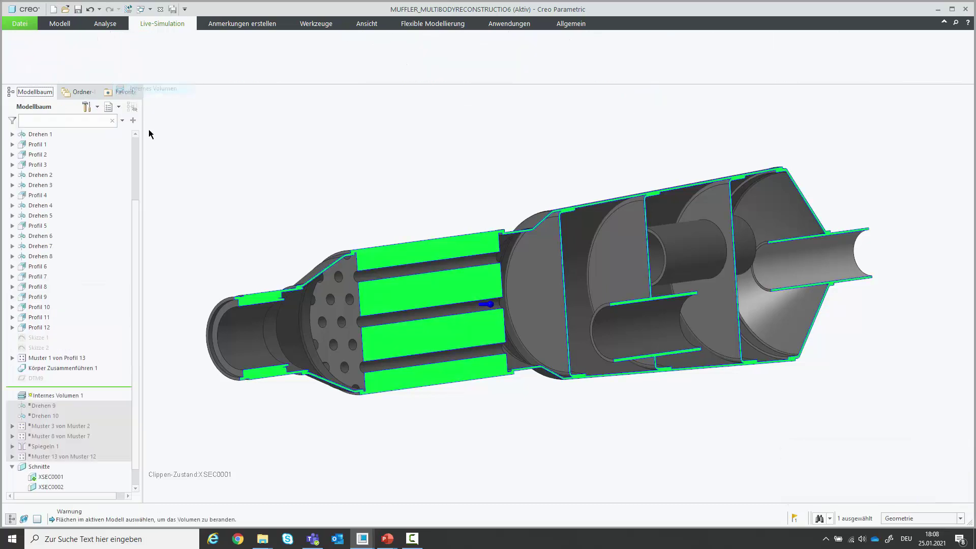
click(227, 306)
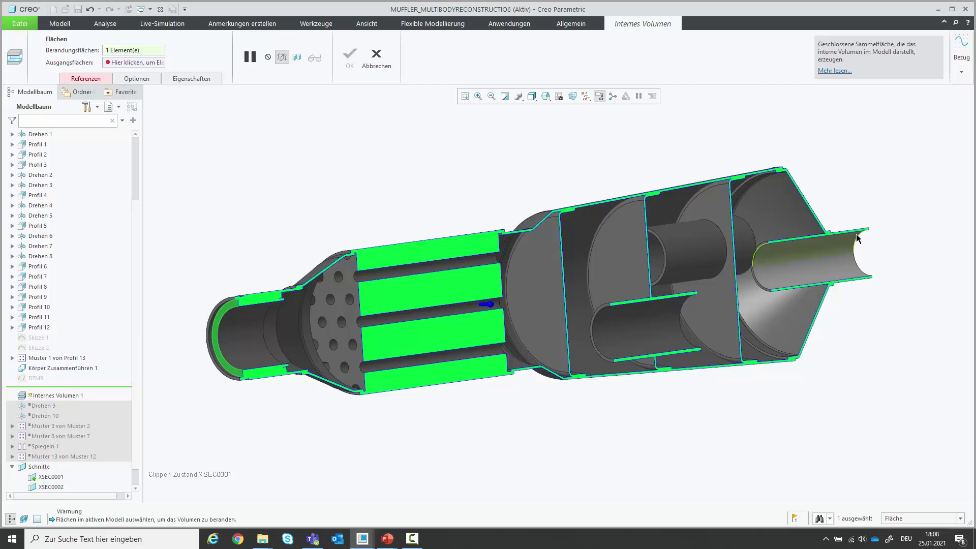
scroll(859, 264, down, 1)
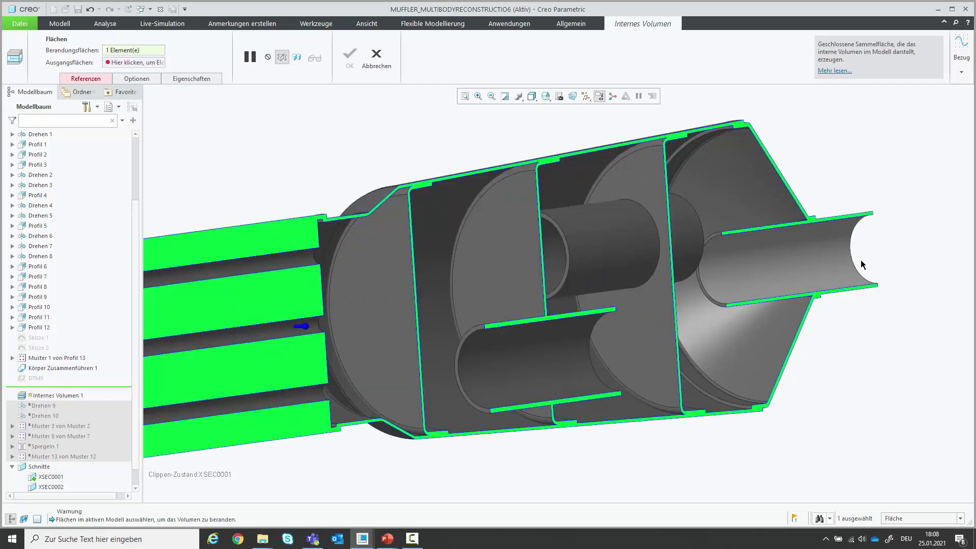
scroll(856, 264, down, 1)
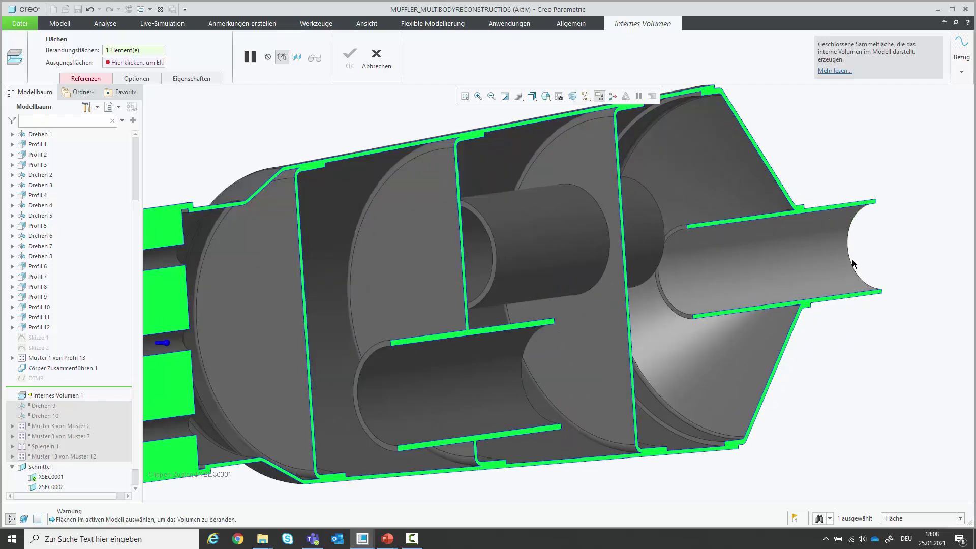
click(873, 204)
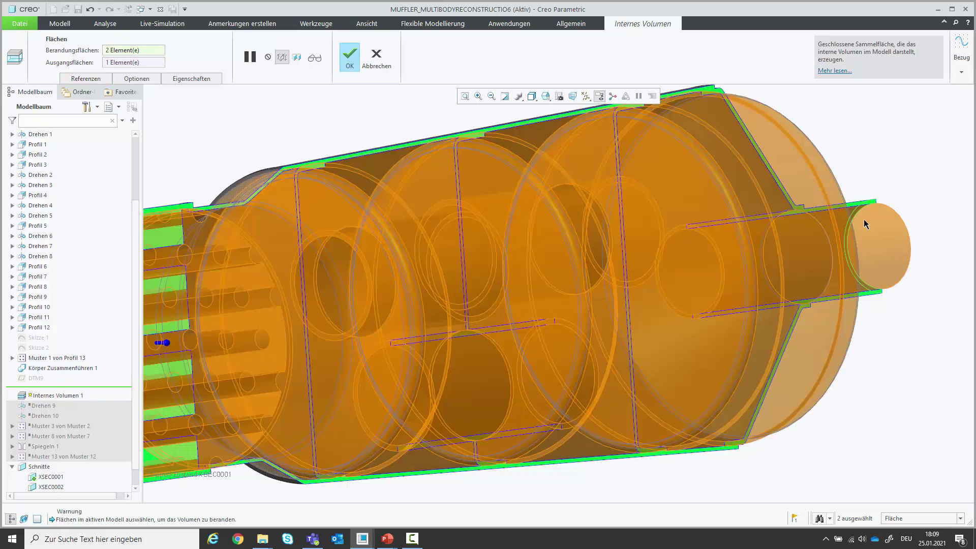
scroll(864, 218, up, 3)
scroll(869, 167, down, 1)
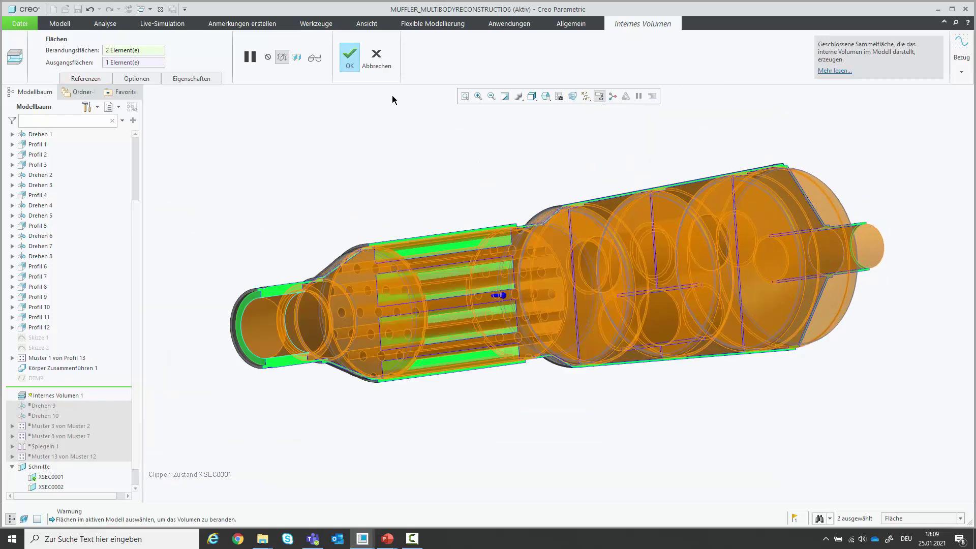
click(352, 59)
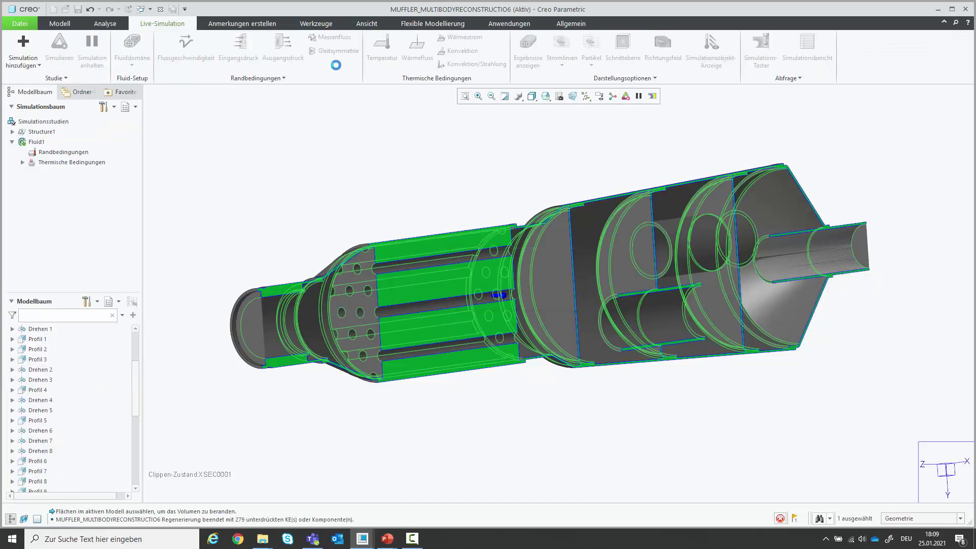
- Assign CARBON_DIOXIDE as the fluid domain's material
click(61, 154)
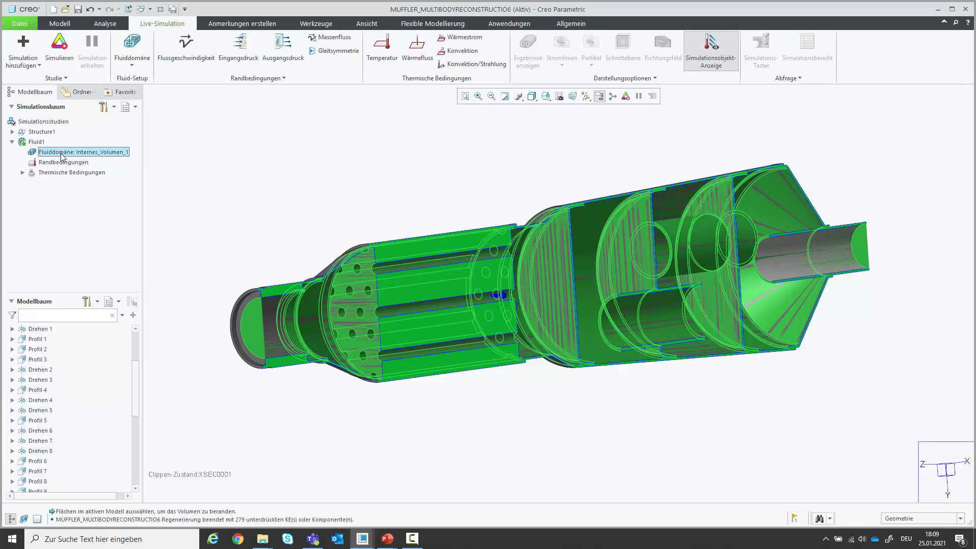
right_click(61, 154)
click(101, 160)
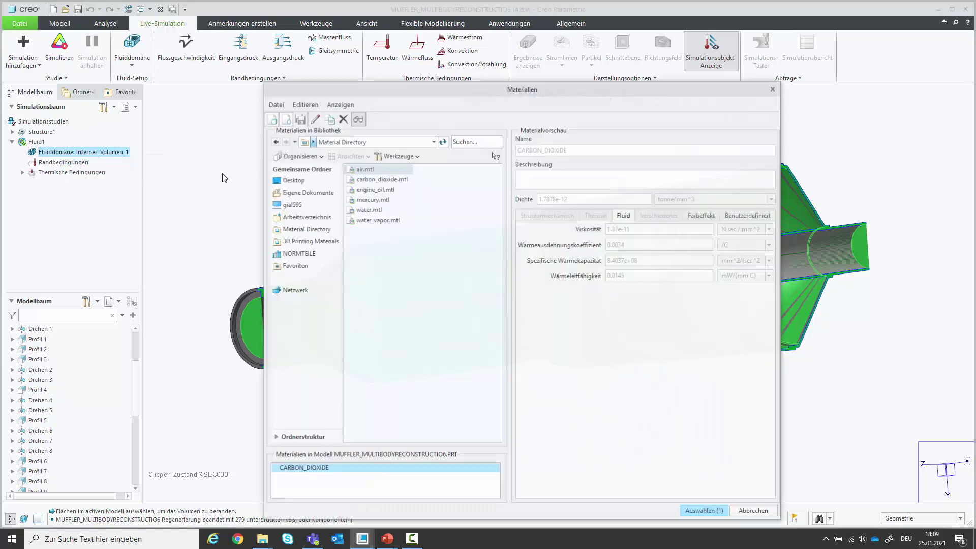
double_click(321, 469)
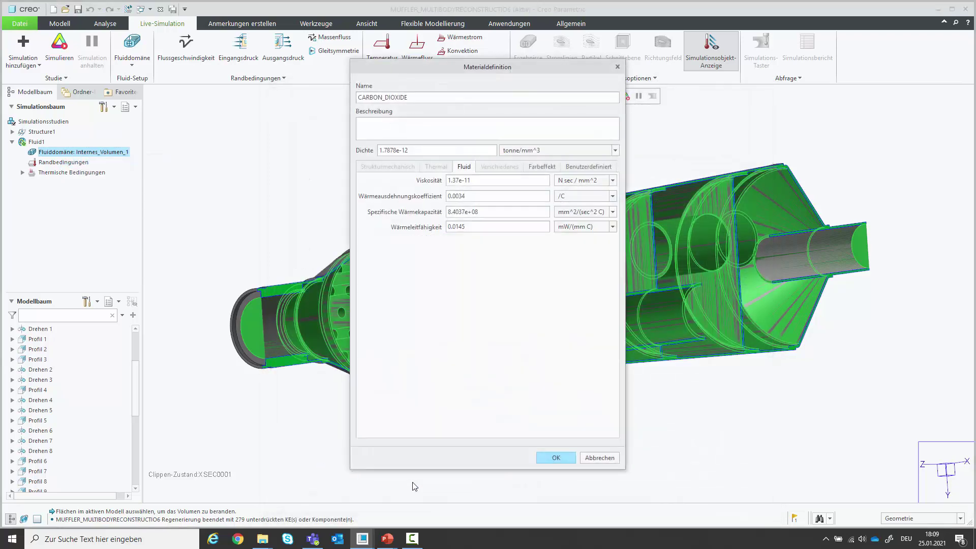
click(553, 458)
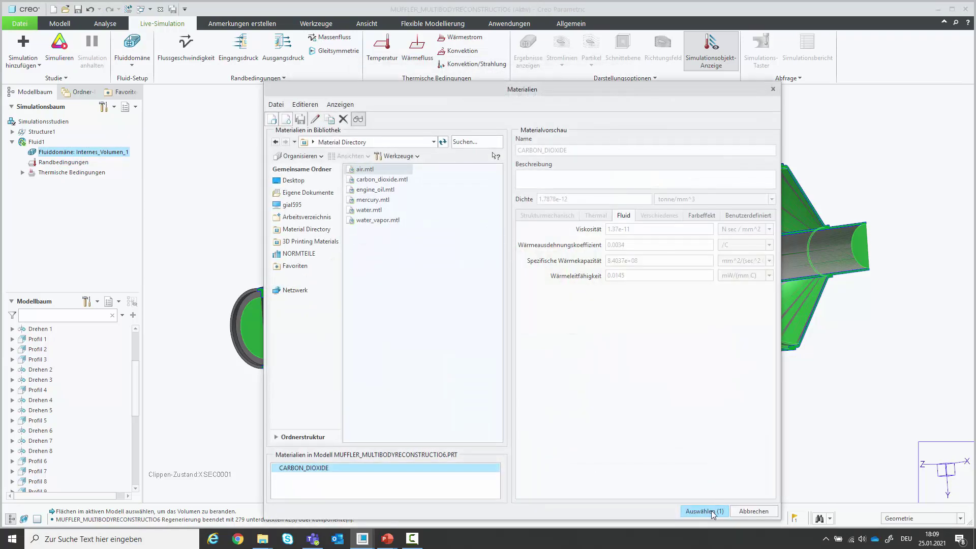
click(710, 510)
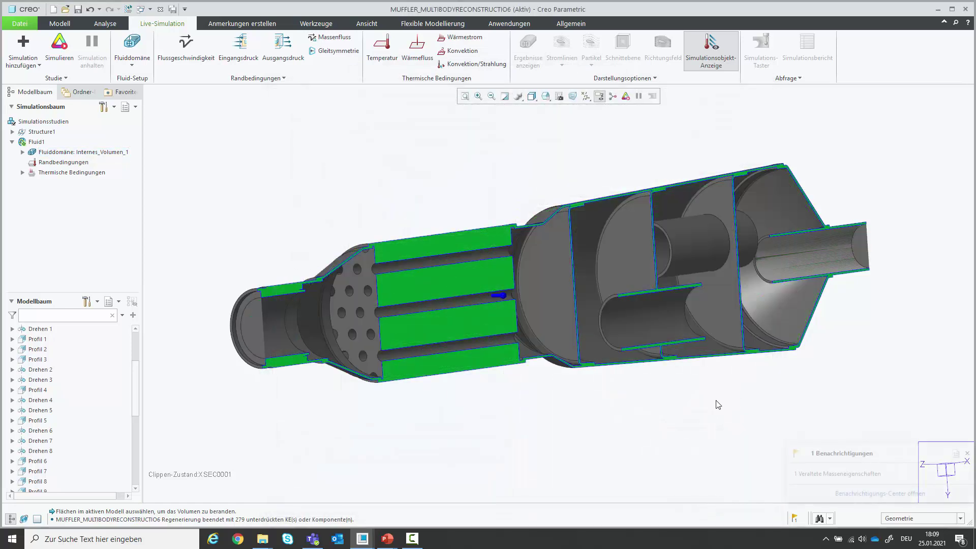
- Add inlet condition FlowVelocity1 with an X velocity component of 83 m / sec
click(259, 322)
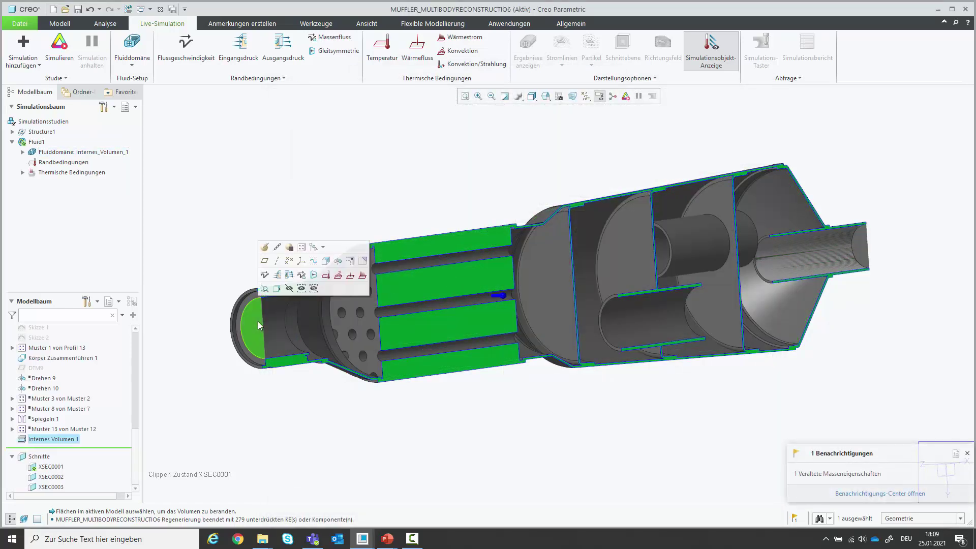
click(264, 275)
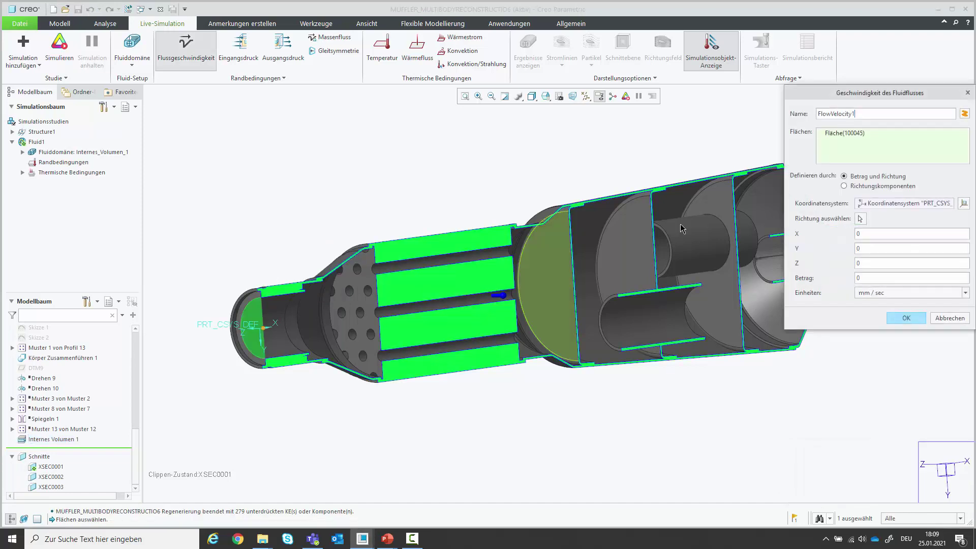
click(857, 187)
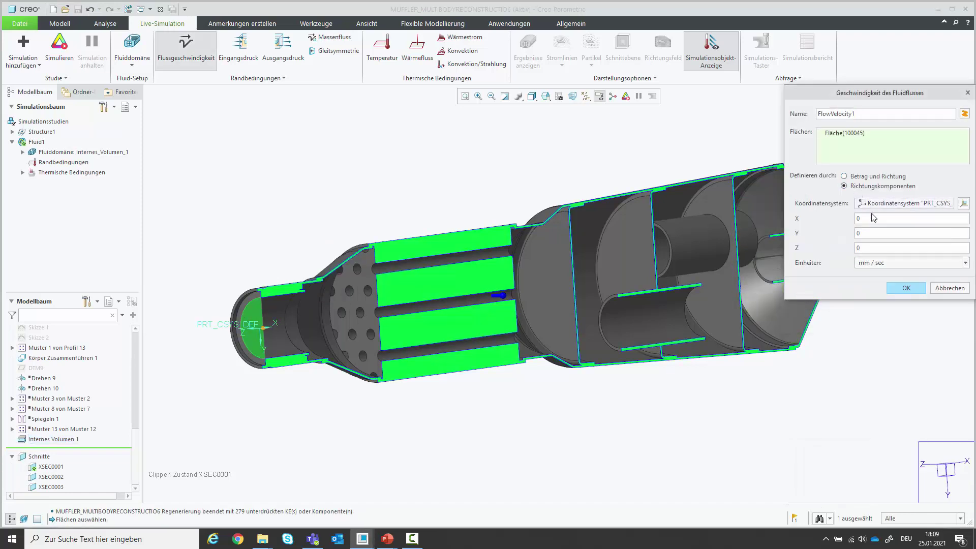
click(886, 263)
click(882, 277)
double_click(859, 219)
text(83)
click(903, 289)
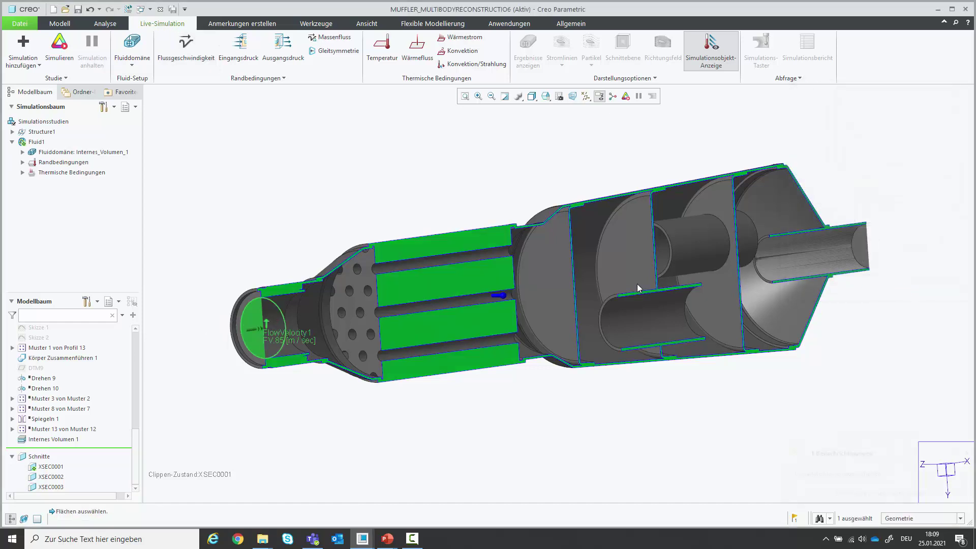
- Give the inlet face a prescribed temperature of 700 C
click(256, 310)
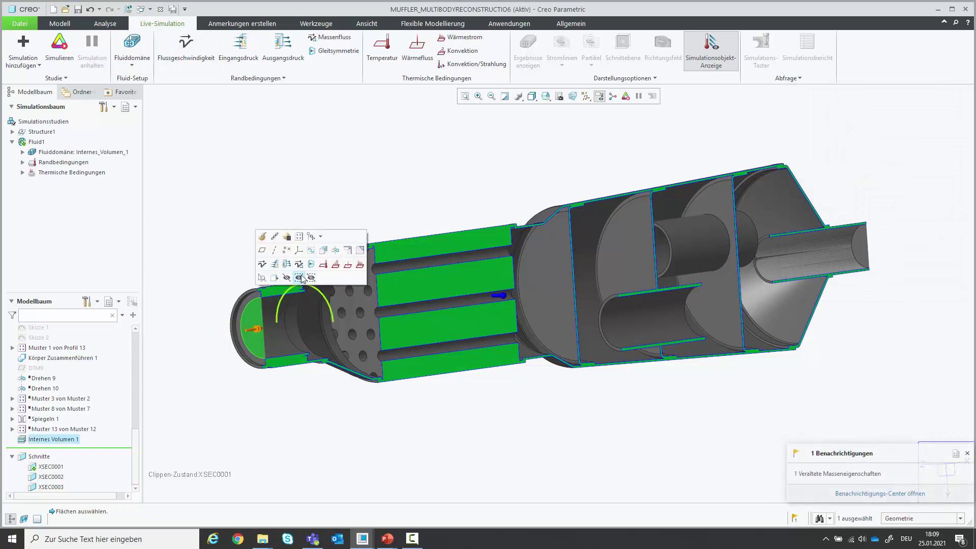
click(323, 264)
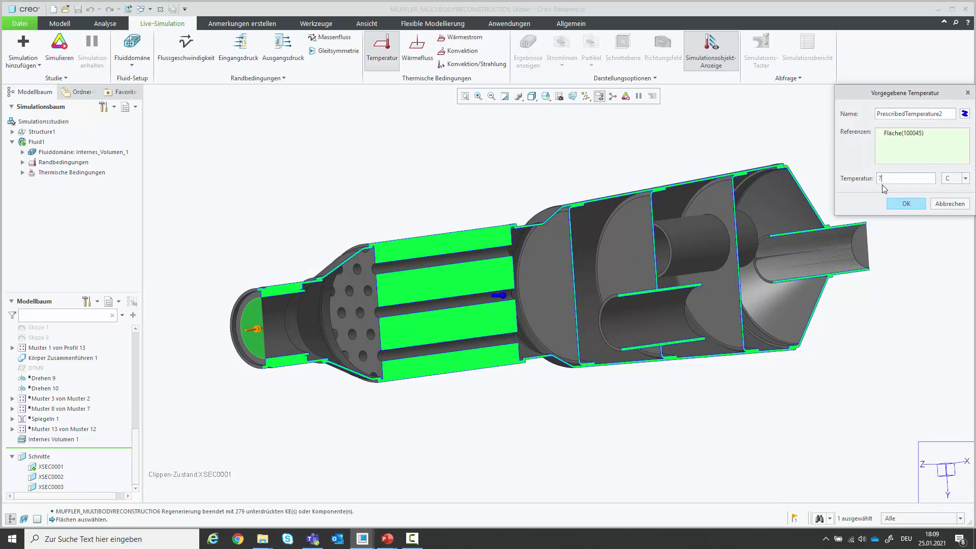
text(7000)
click(915, 204)
- Add an outlet pressure condition on the outlet face and start the simulation
click(864, 237)
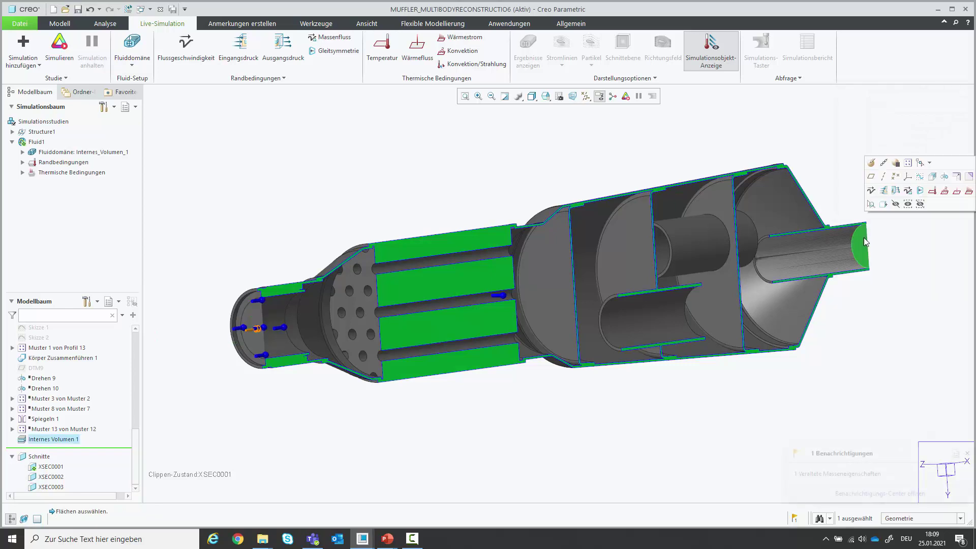
click(895, 190)
click(906, 204)
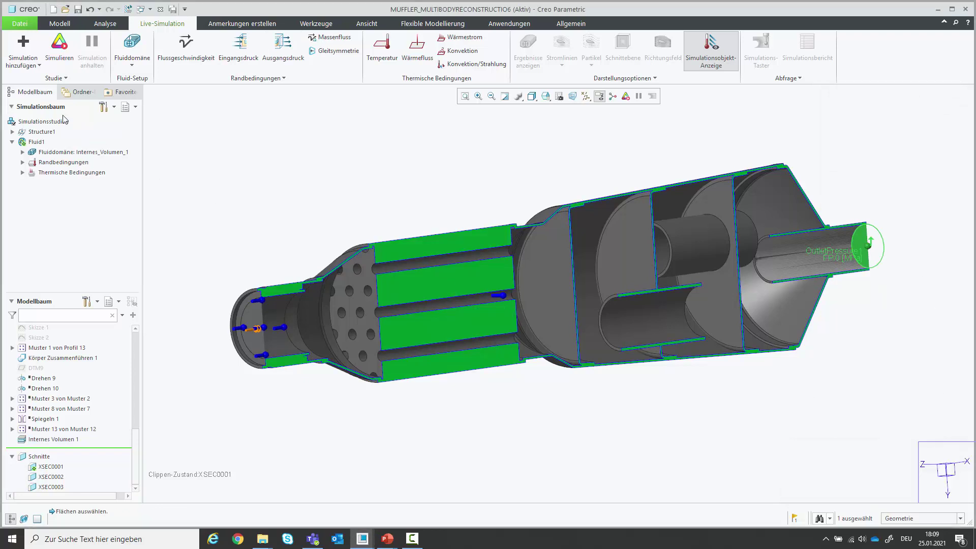
click(61, 49)
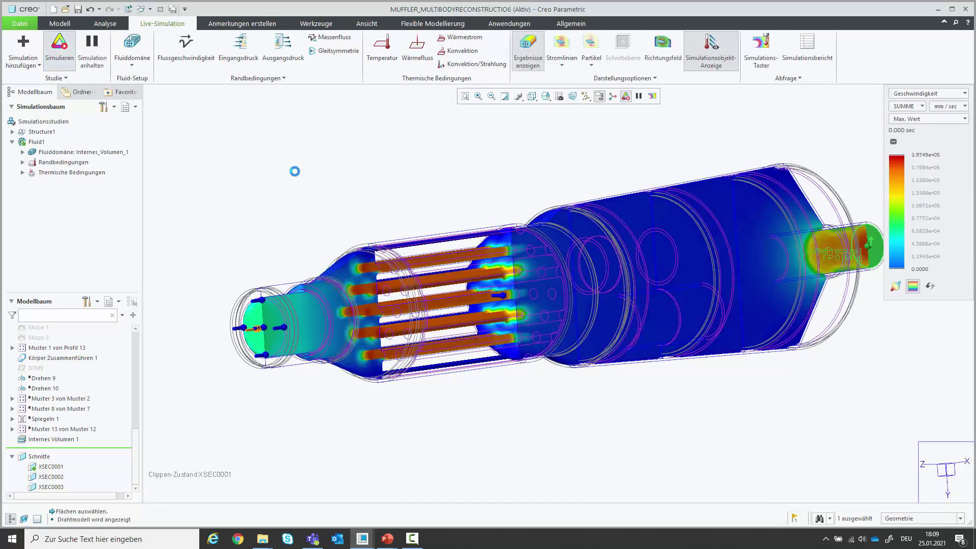
- Display velocity in m / sec, then switch the result plot to pressure (Druck)
click(948, 106)
click(945, 149)
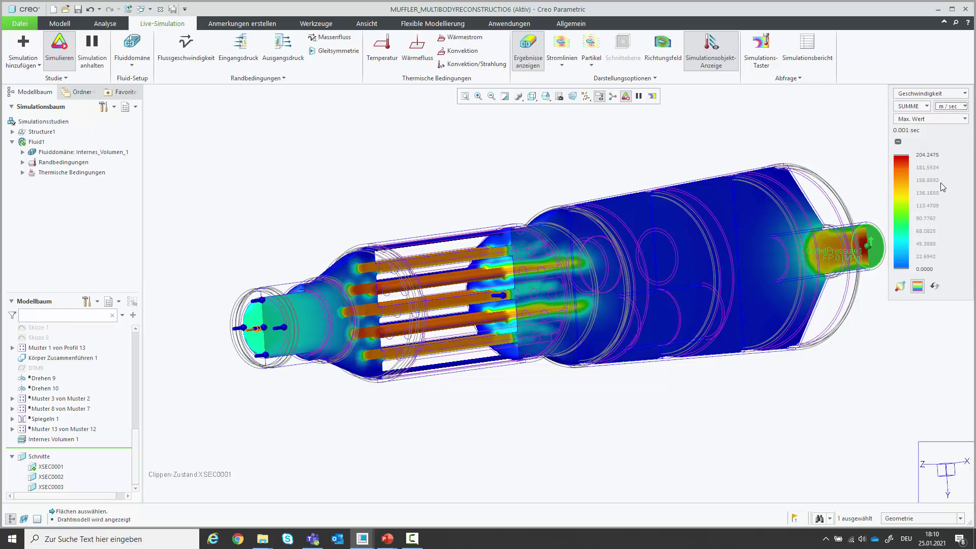
click(956, 94)
click(955, 115)
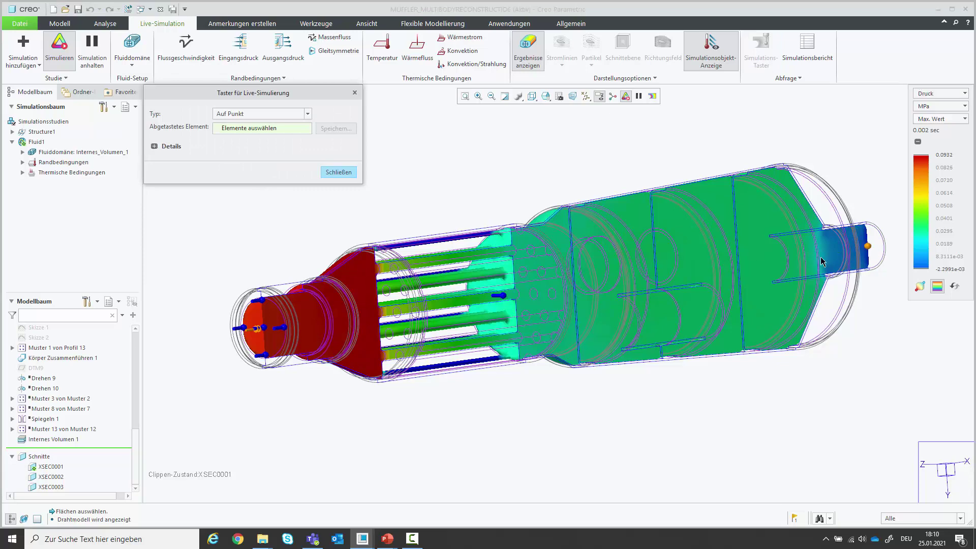
- Place a probe point on the outlet end face and save it as FLUID1_PRESSURE_1
mouse_move(564, 273)
middle_down()
mouse_move(462, 277)
mouse_move(495, 280)
middle_up()
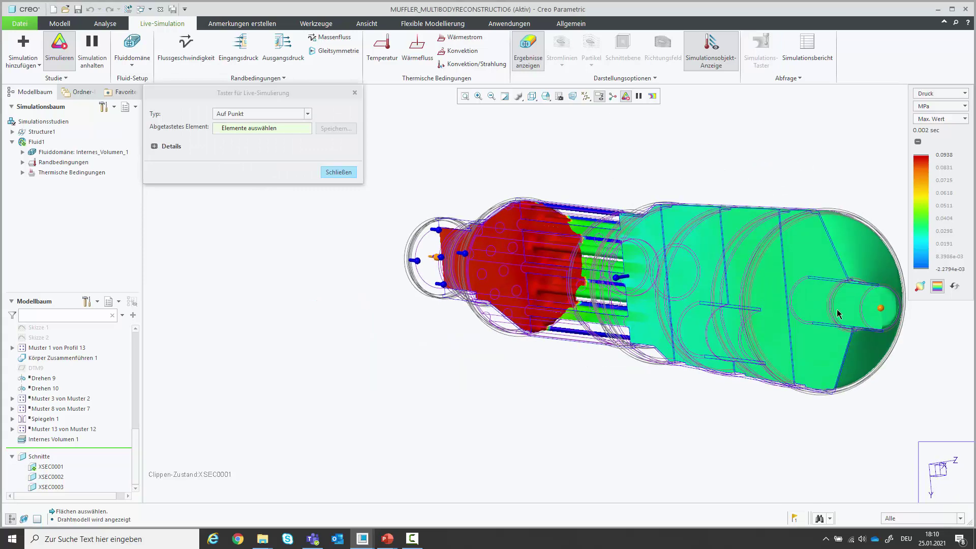
click(884, 308)
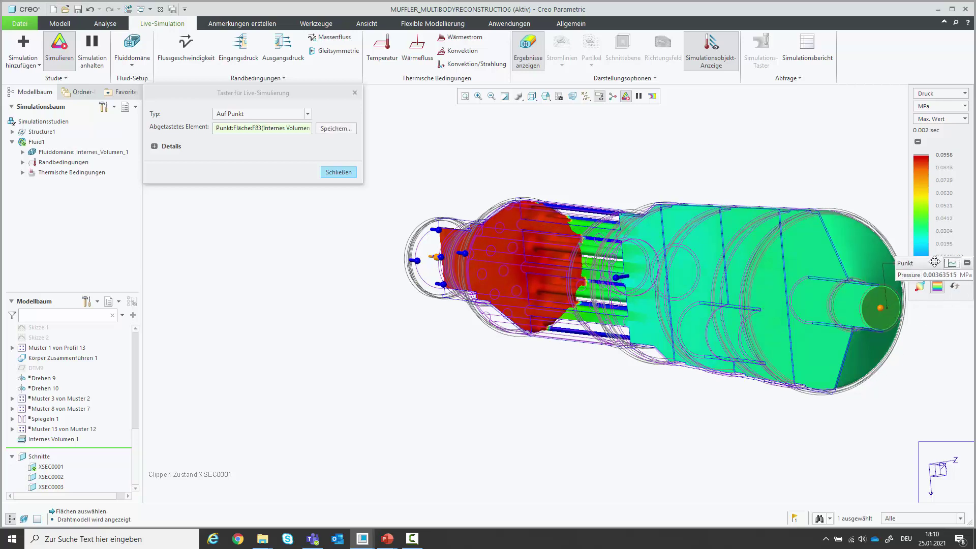
drag(934, 261, 853, 452)
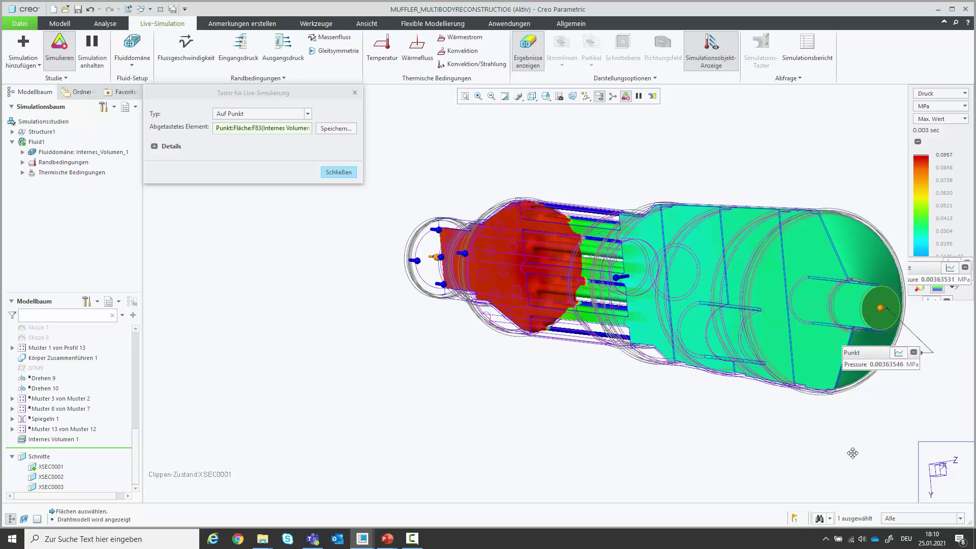
click(331, 130)
click(345, 179)
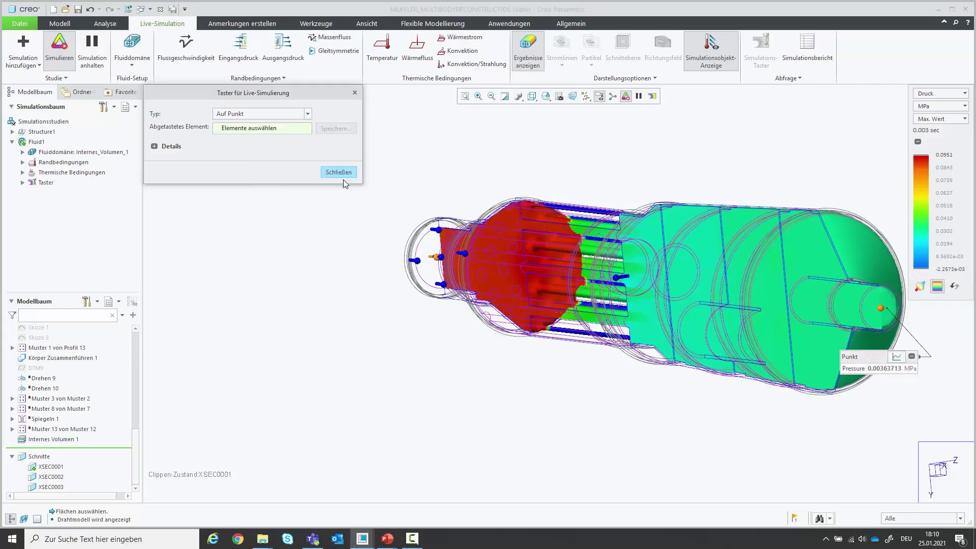
click(343, 172)
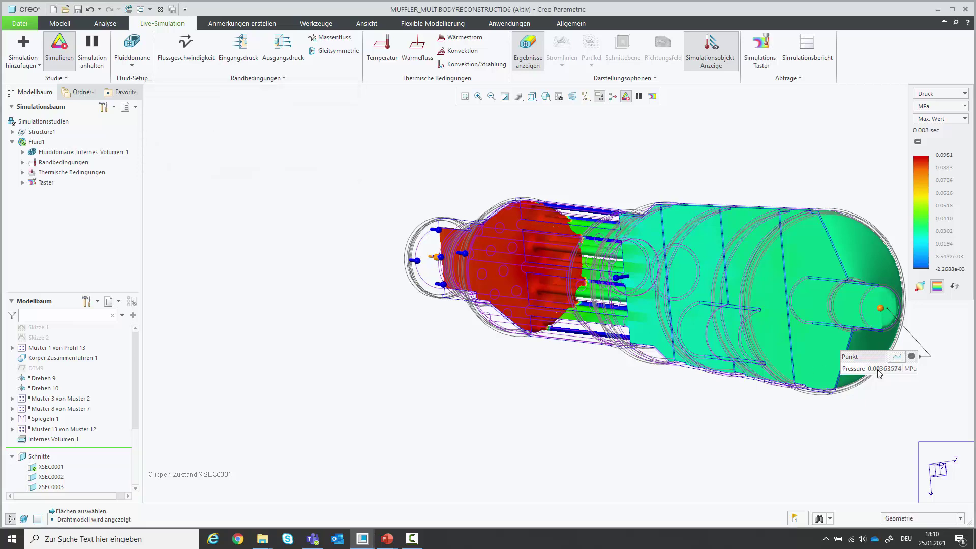
- Check the probe's pressure-over-time graph, reposition its readout, and switch results to temperature
click(897, 357)
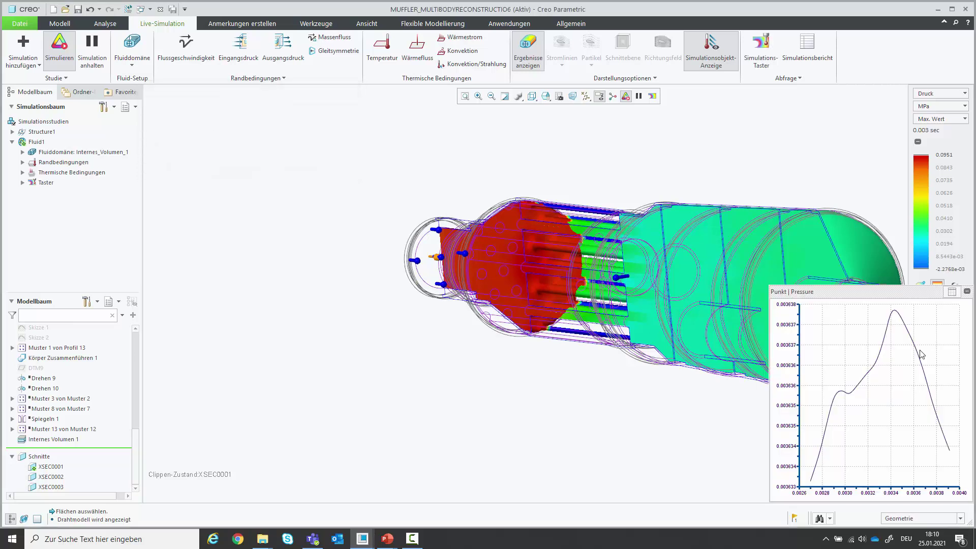
click(952, 292)
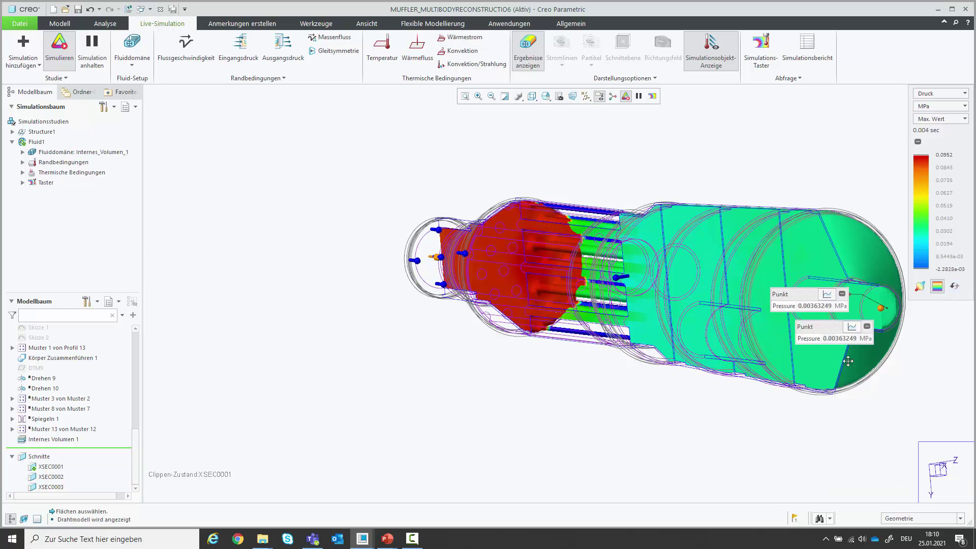
drag(799, 291, 848, 417)
drag(859, 457, 867, 476)
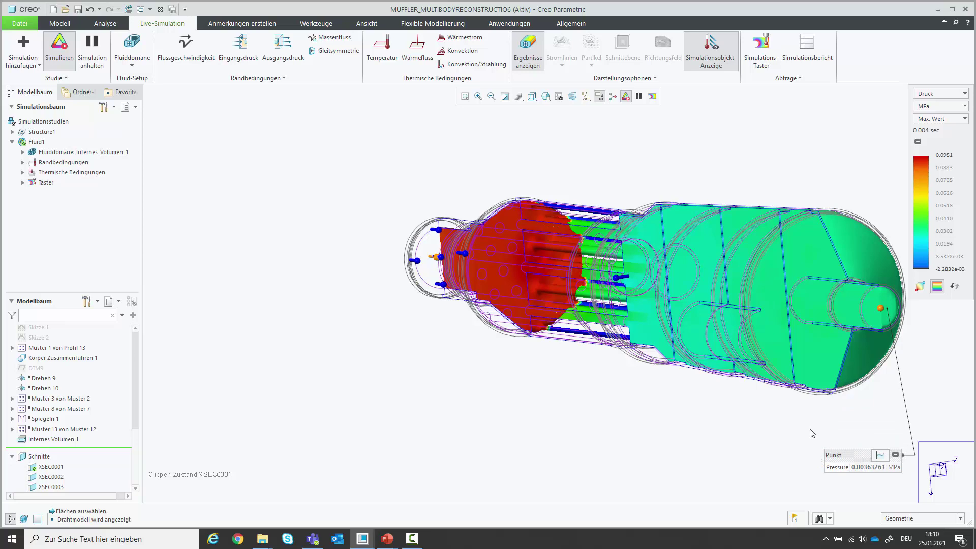
click(941, 94)
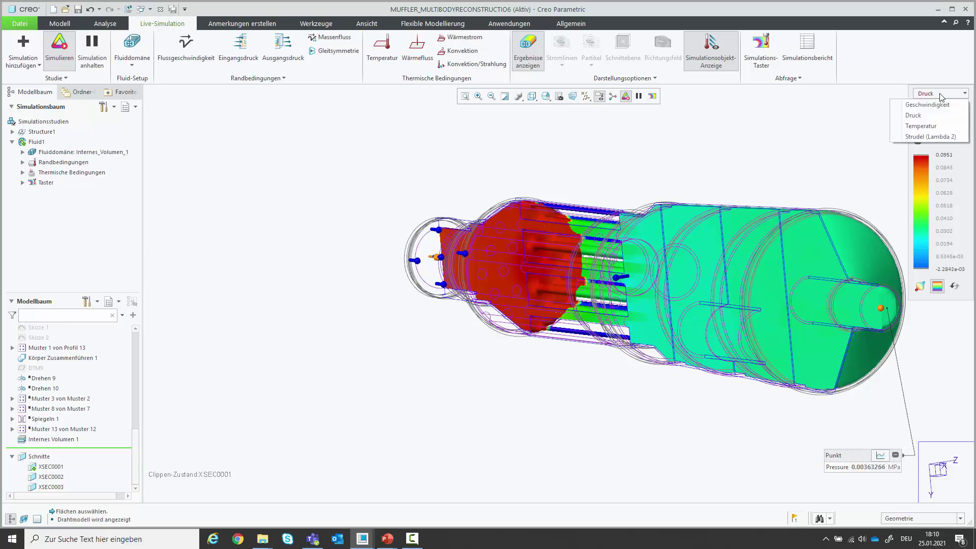
click(922, 125)
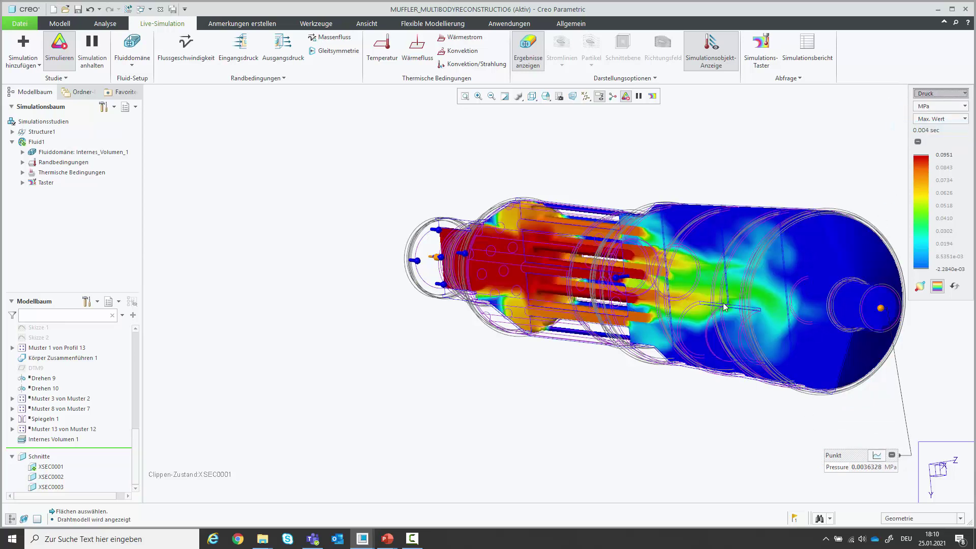
- Switch results to velocity and show streamlines with a much smaller Breite
middle_drag(814, 281, 805, 288)
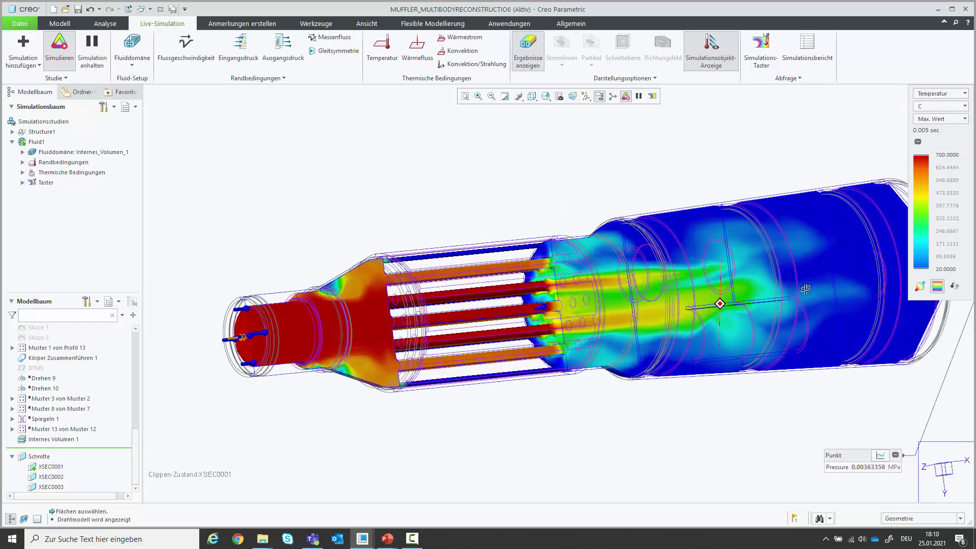
click(930, 95)
click(928, 105)
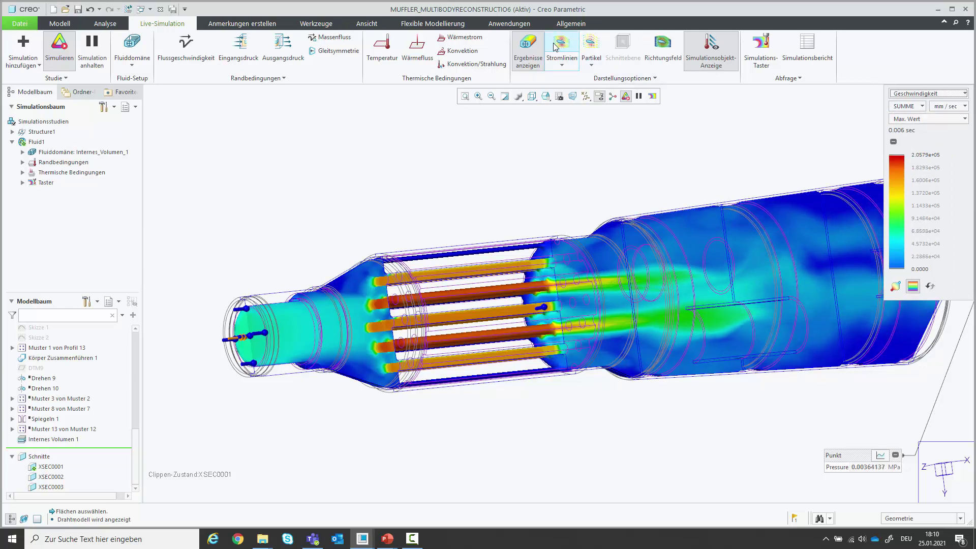
click(535, 47)
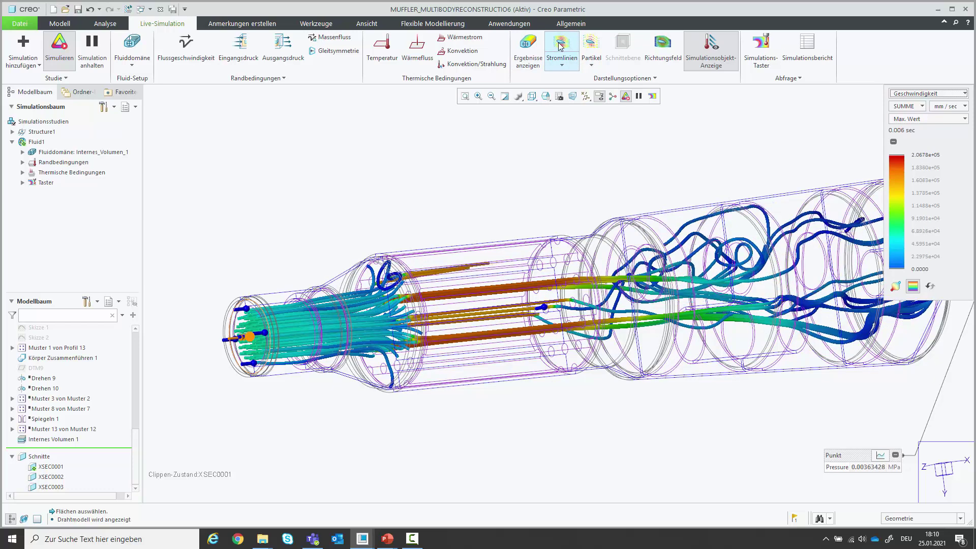
click(562, 65)
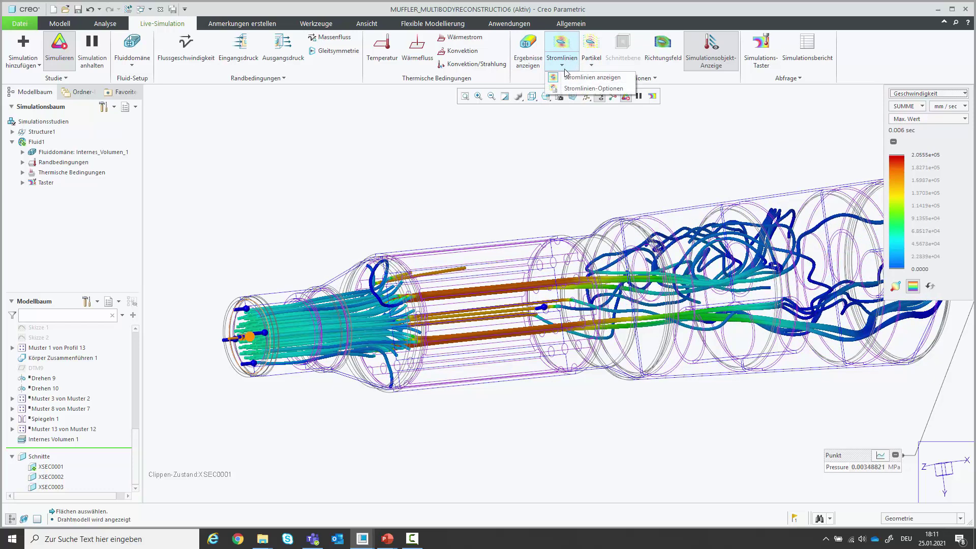
click(567, 88)
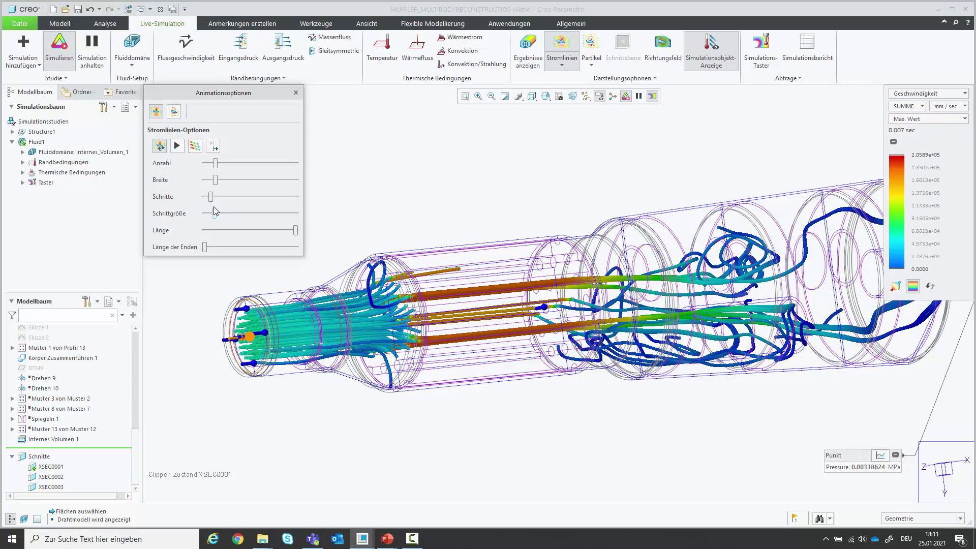
drag(215, 181, 208, 181)
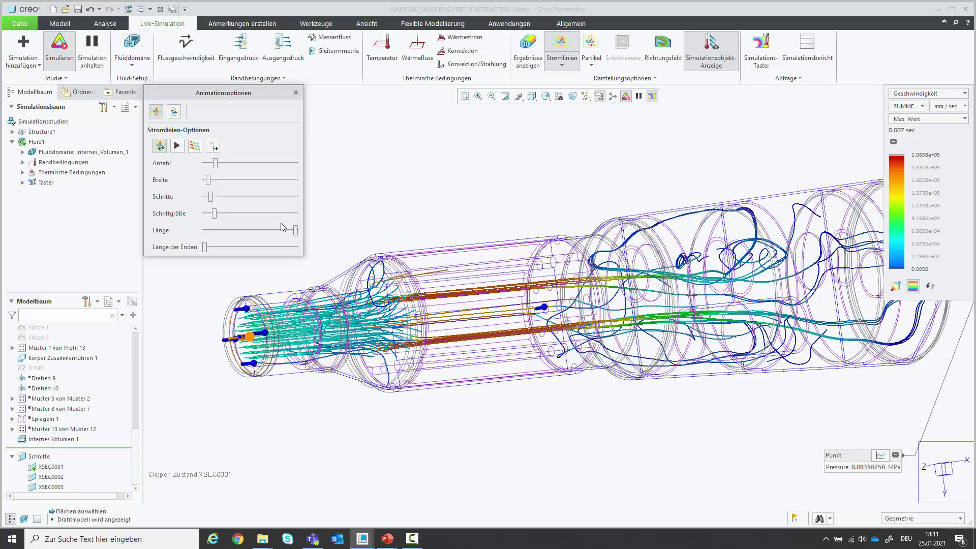
click(295, 92)
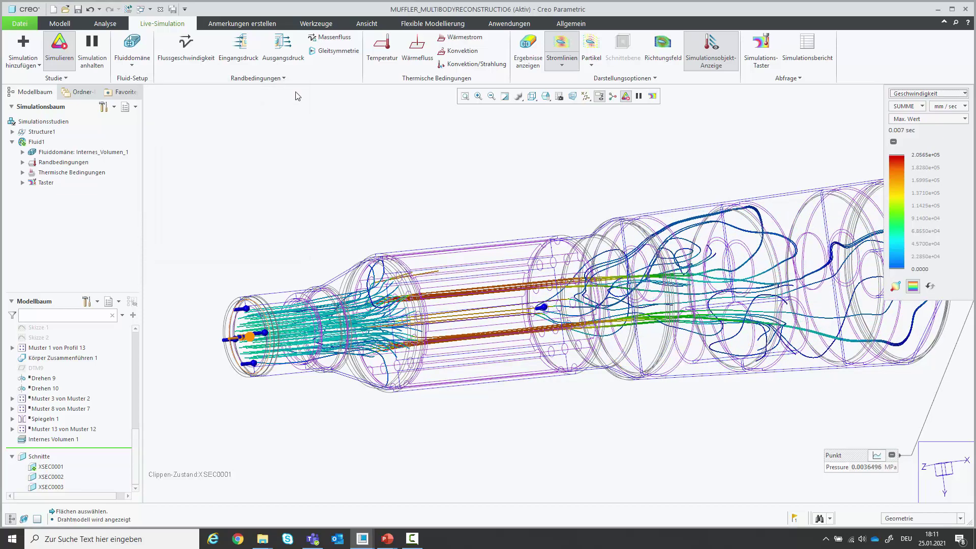
- Limit the selection filter to Fluidobjekte and pick the fluid's inlet face
click(904, 518)
click(894, 499)
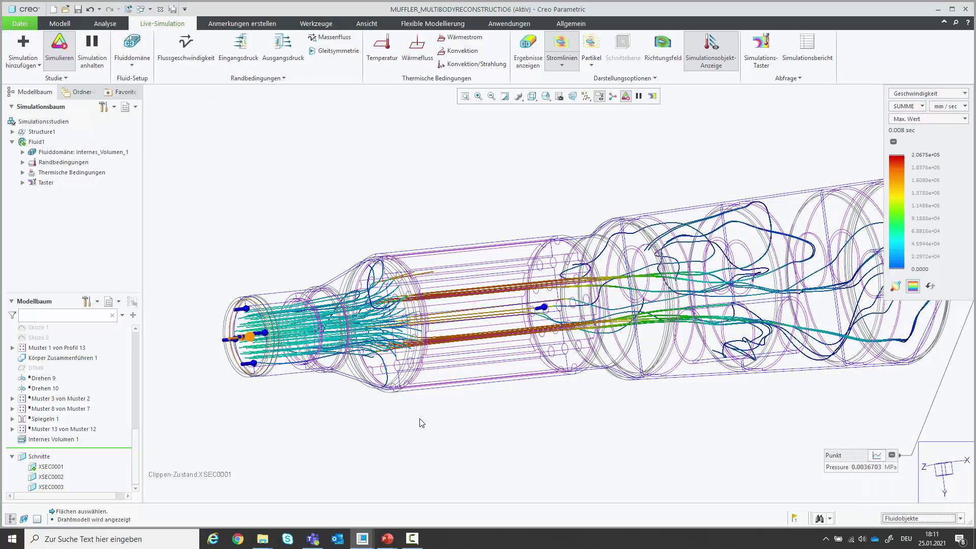
click(254, 303)
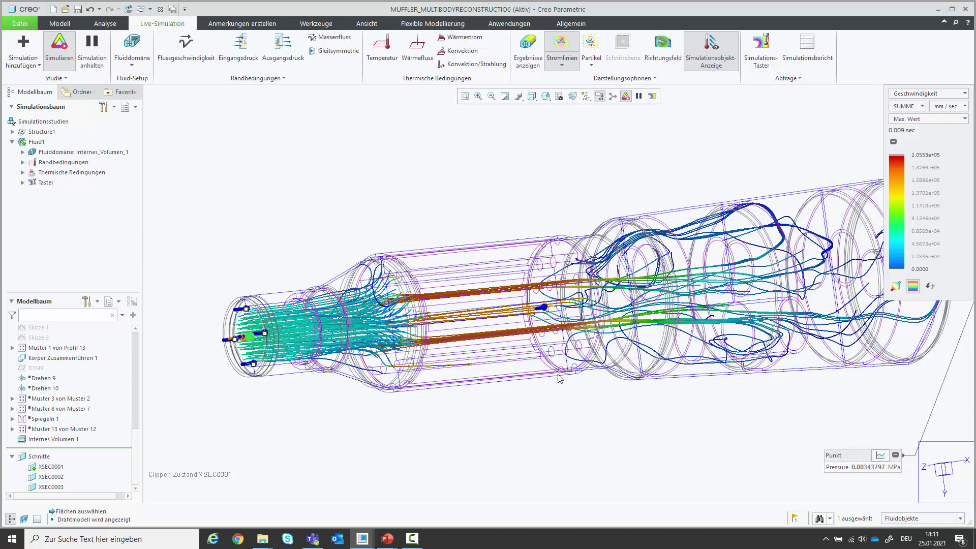
- Show flow particles with their Größe reduced to tiny dots
click(591, 46)
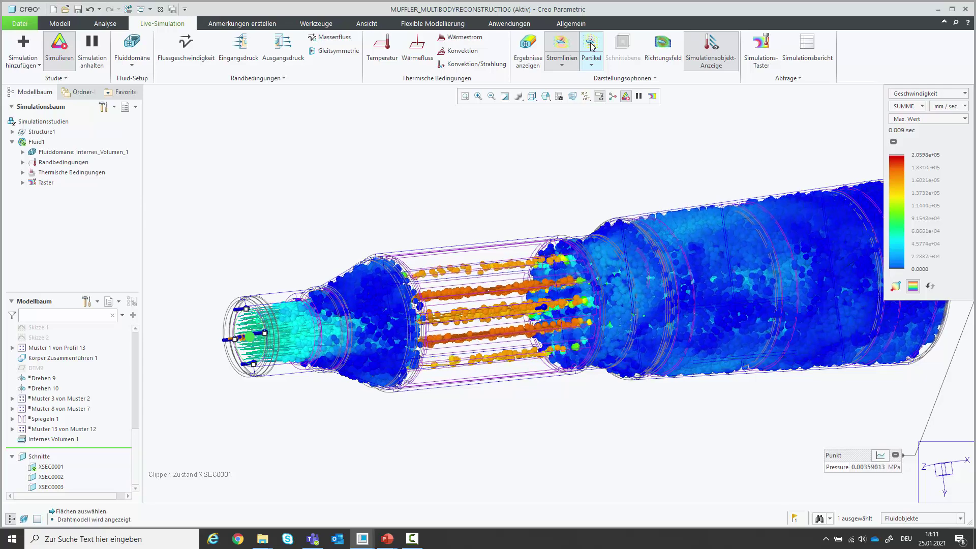
click(592, 68)
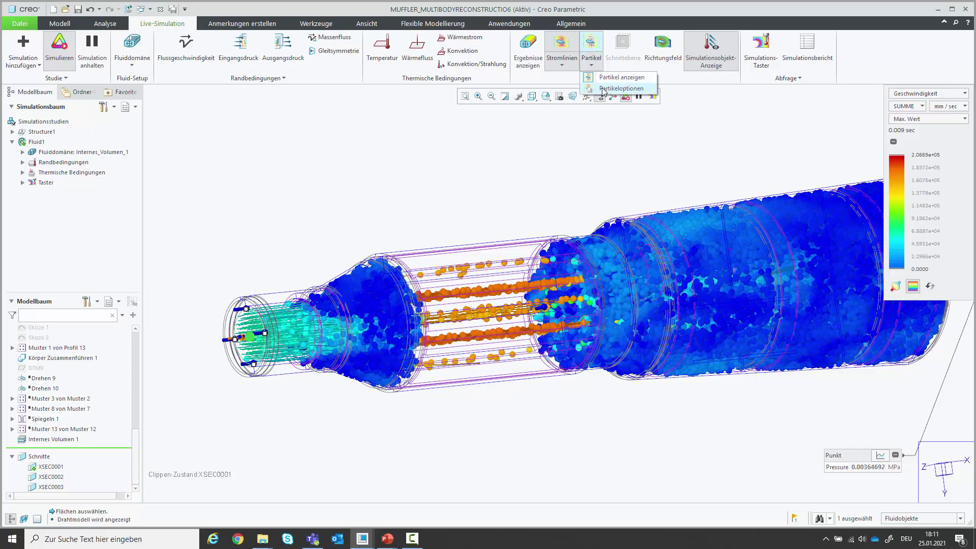
click(603, 89)
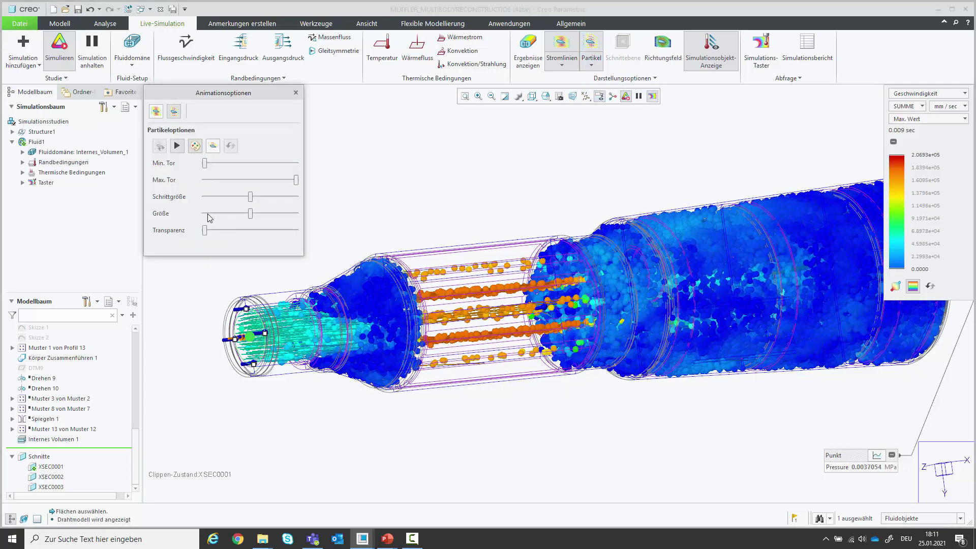
click(209, 214)
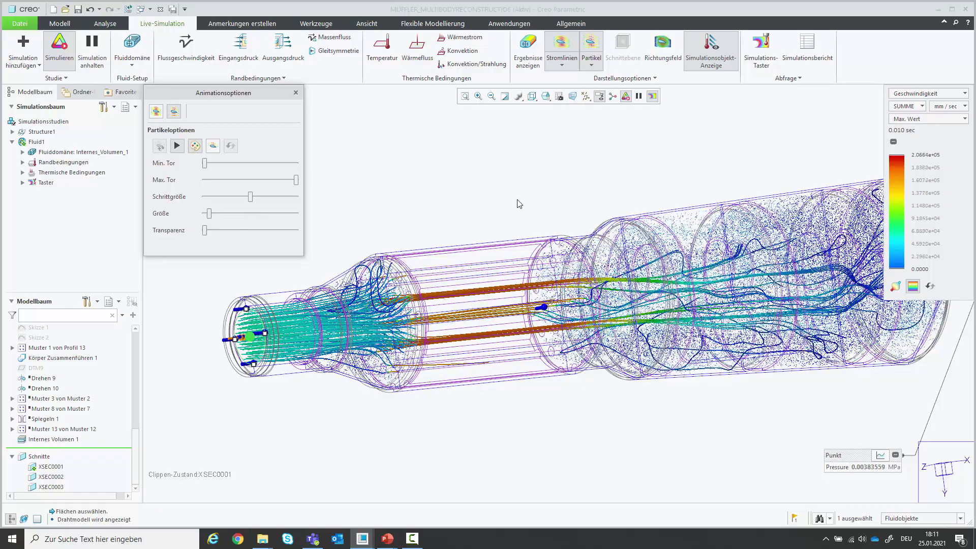
key(Escape)
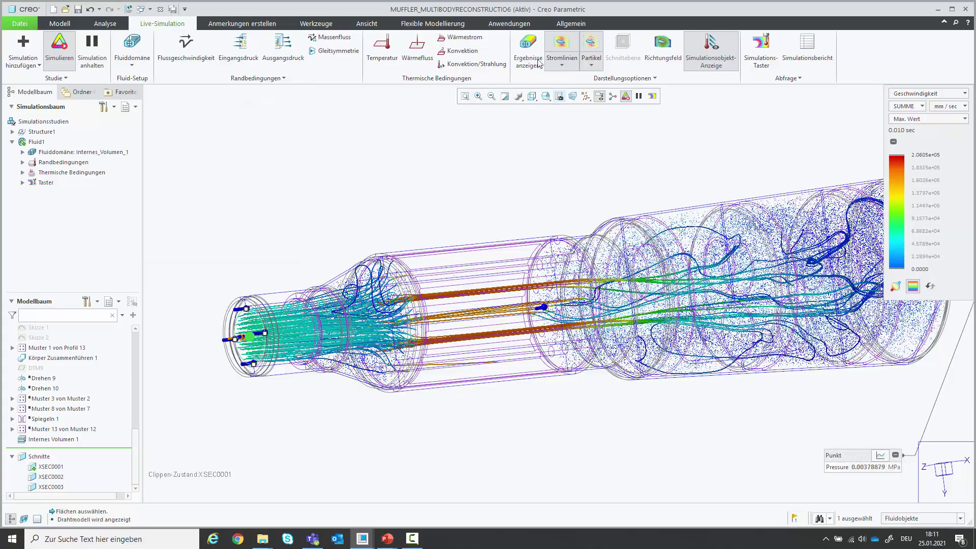
- Show the velocity contour plot and turn off streamlines and particles
click(527, 44)
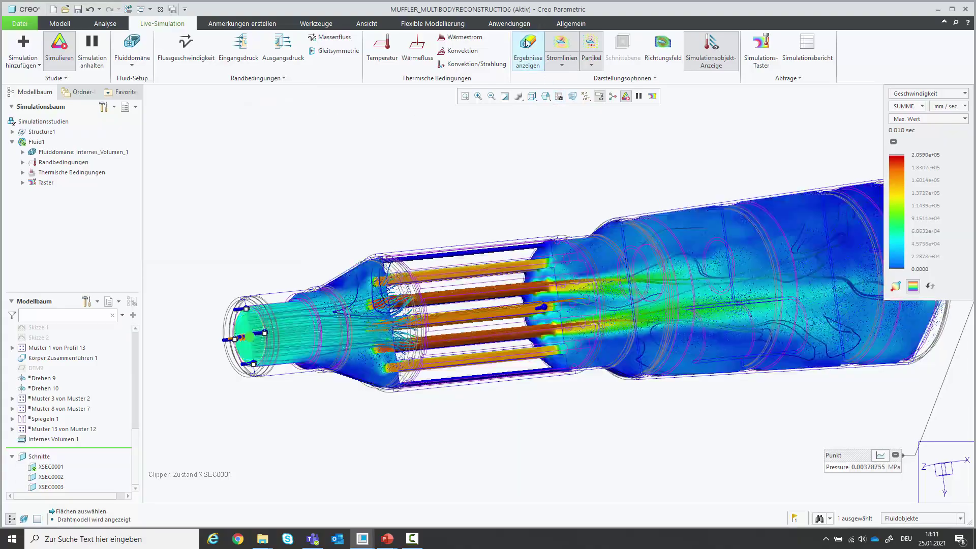
click(561, 45)
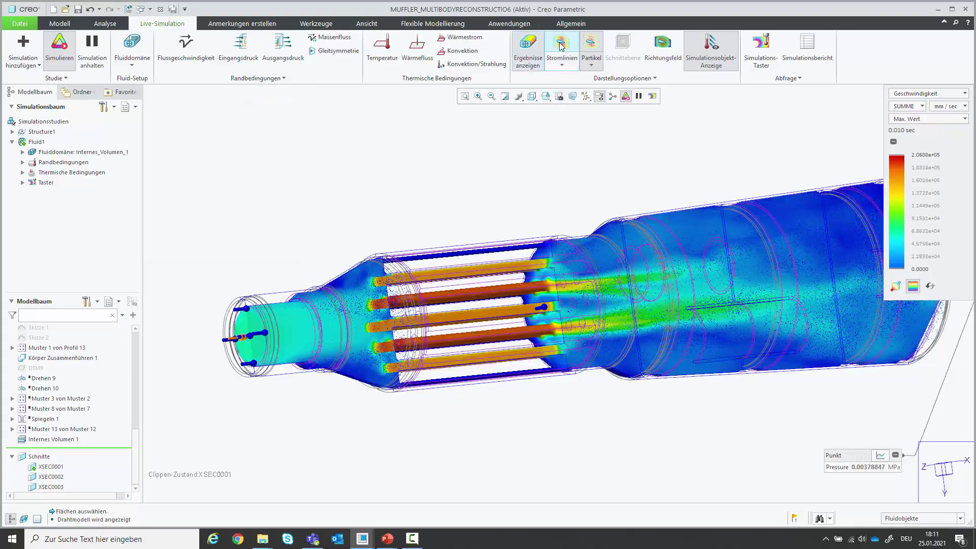
click(591, 47)
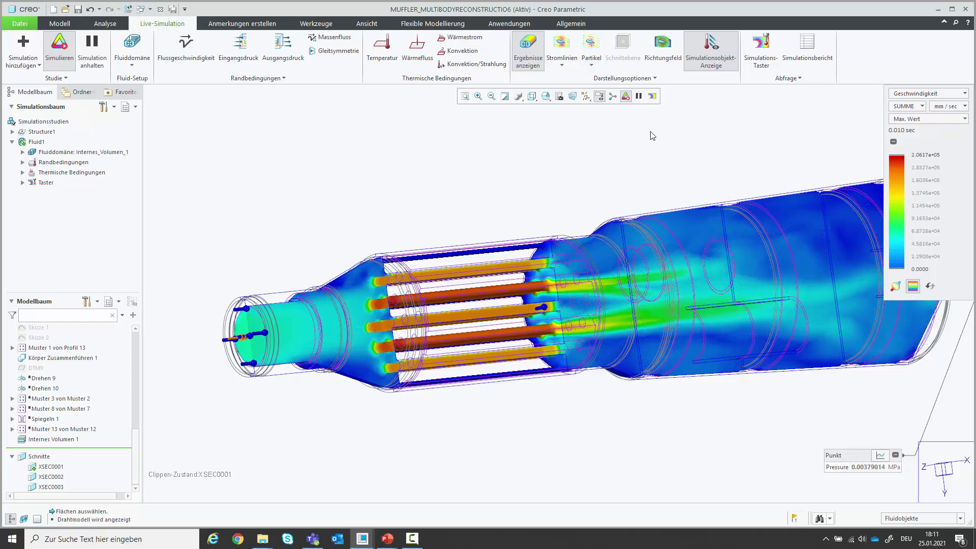
- Drag the cut plane deeper into the muffler, with the direction field shown only temporarily
click(661, 47)
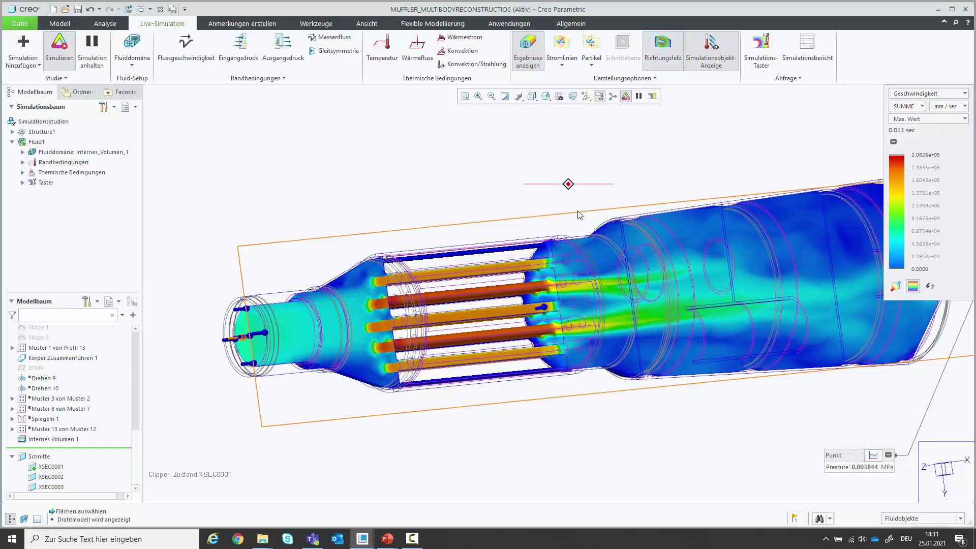
middle_drag(572, 192, 585, 211)
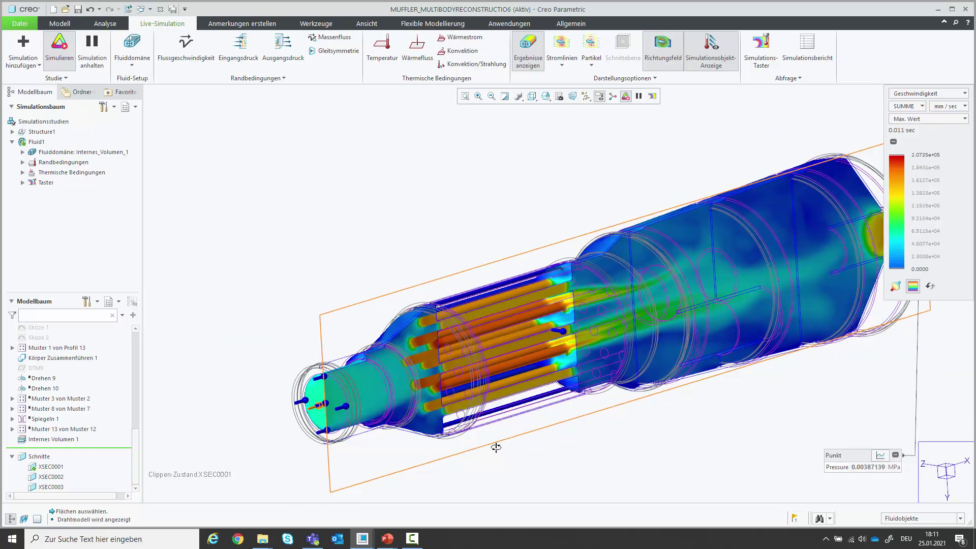
click(624, 311)
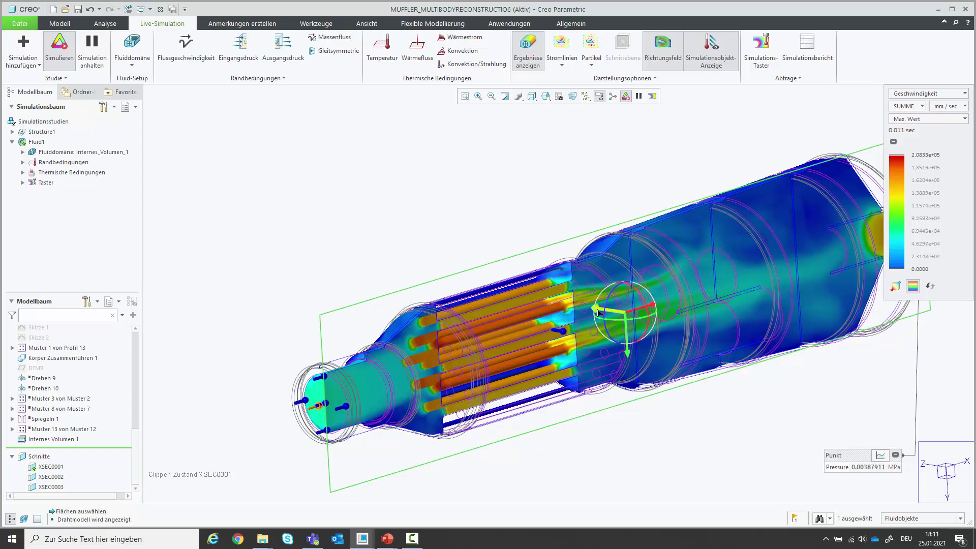
mouse_move(601, 312)
mouse_down()
mouse_move(638, 329)
mouse_move(598, 319)
mouse_up()
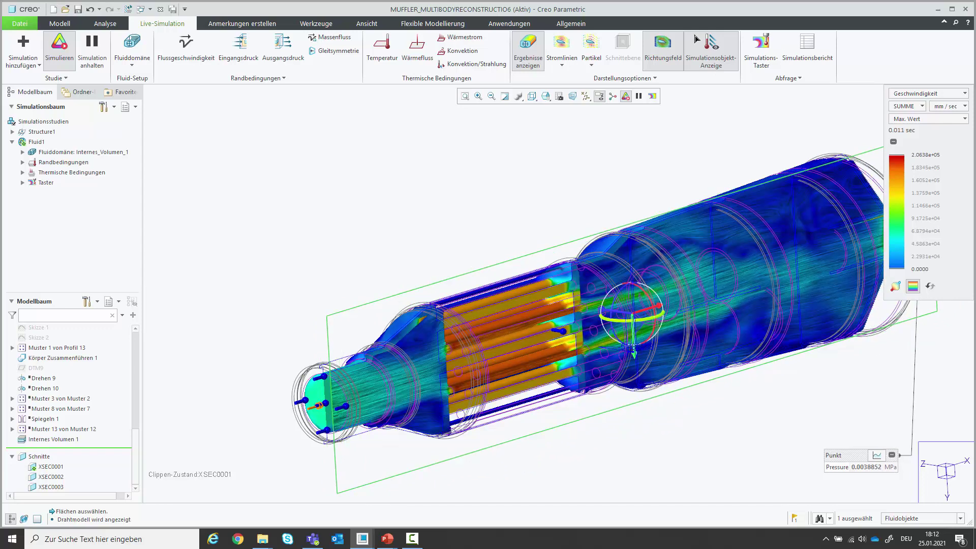
click(666, 49)
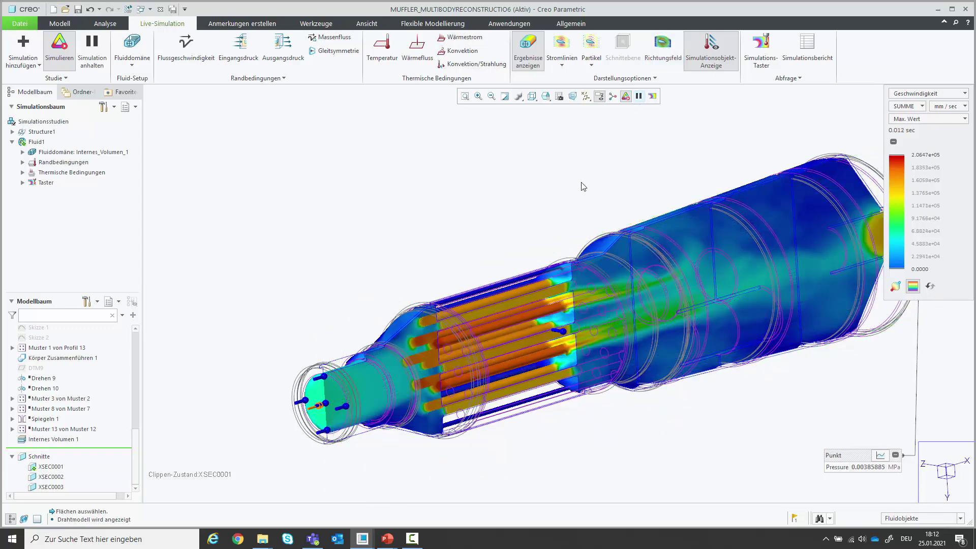
scroll(326, 237, up, 2)
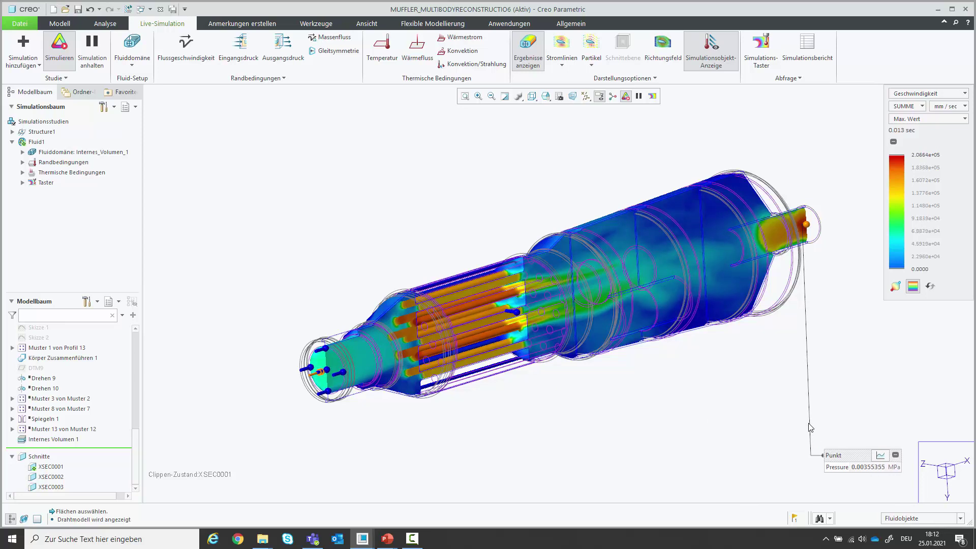
- Stop the simulation and change Muster 1 von Profil 13's Space from 15 to 12, regenerating
click(58, 48)
scroll(477, 288, down, 2)
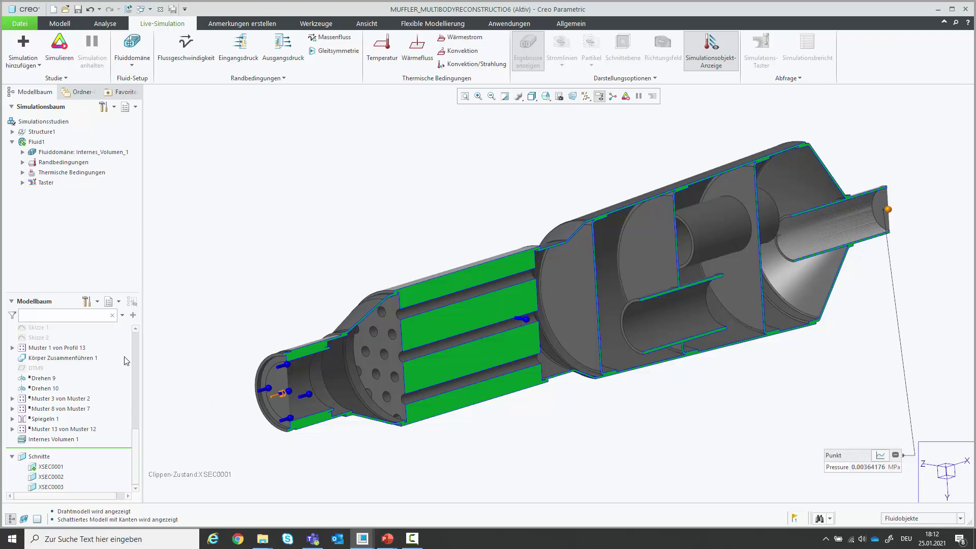
click(71, 349)
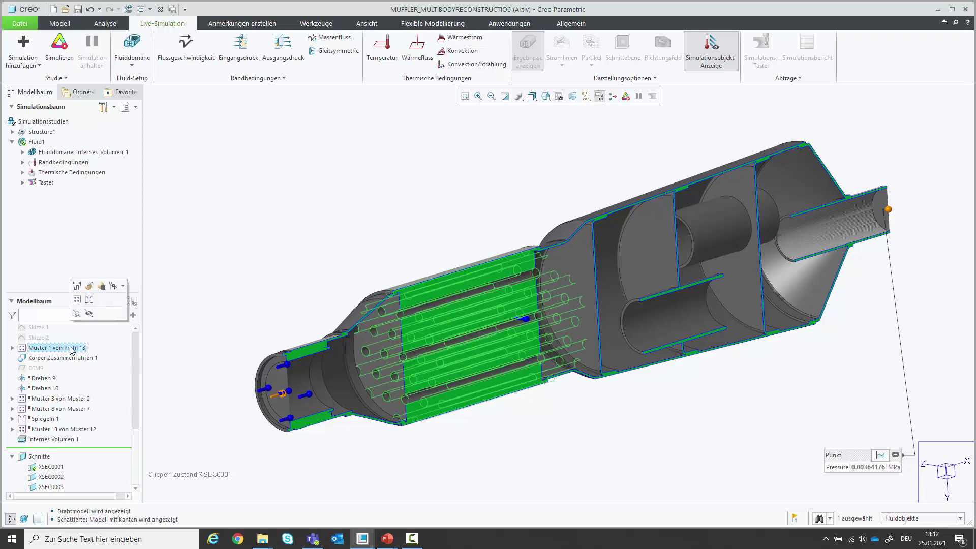
click(77, 286)
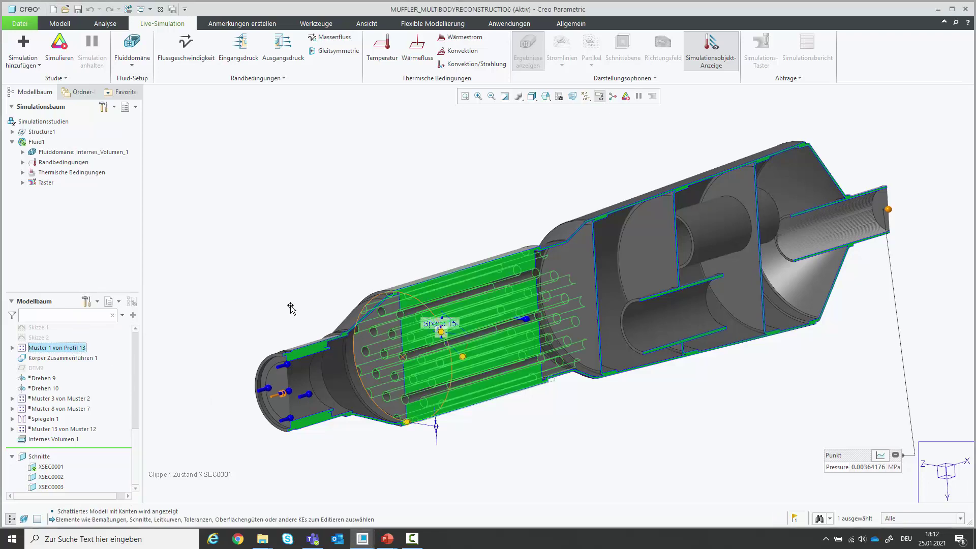
double_click(435, 323)
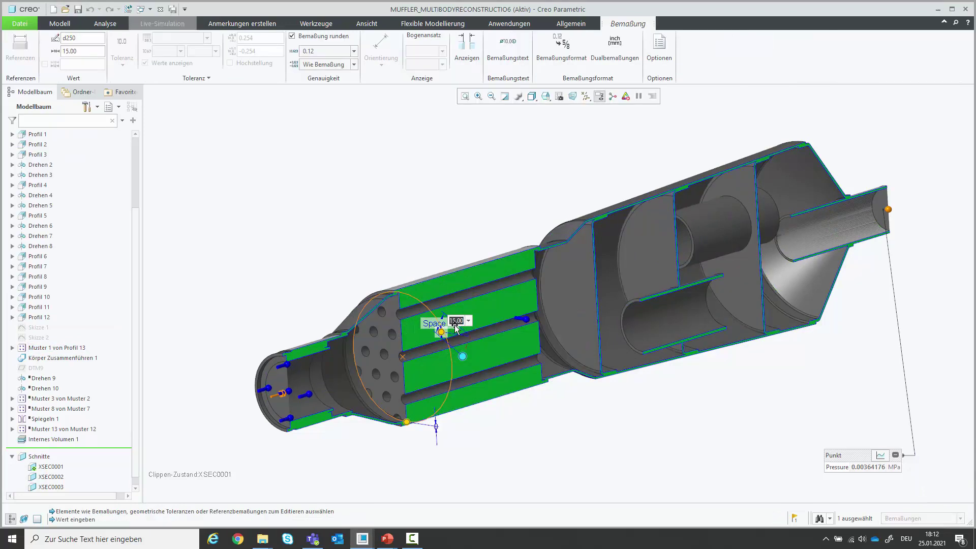
text(12)
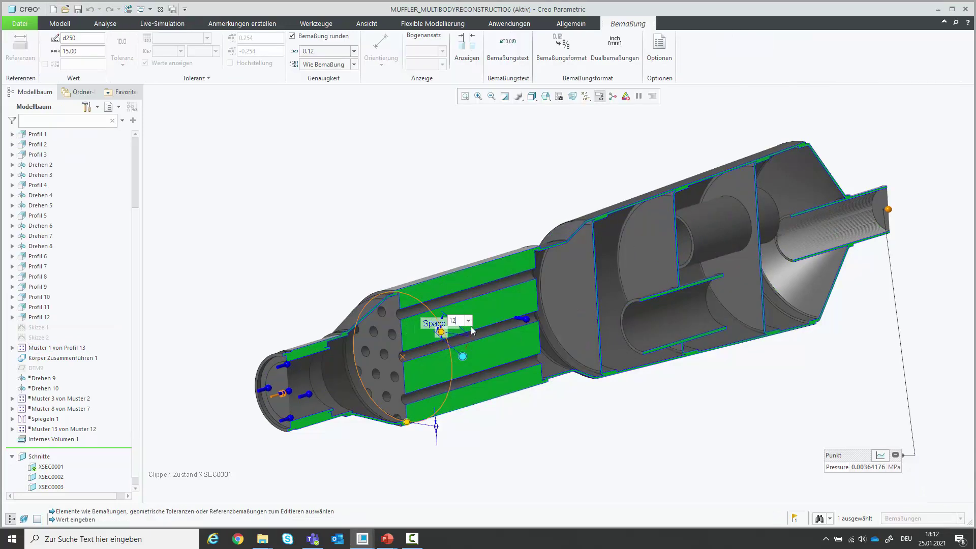
key(Return)
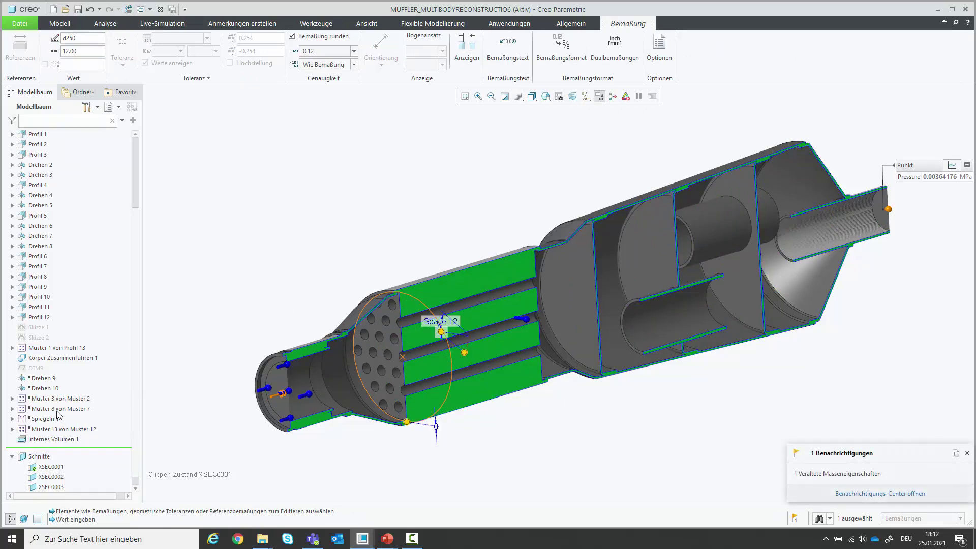
key(ctrl+g)
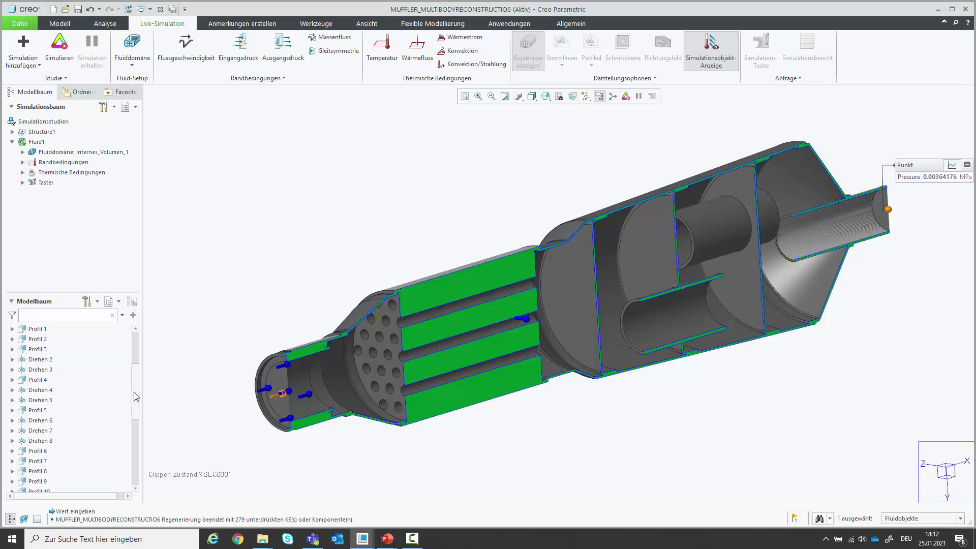
- Resume Muster 8 and Spiegeln 1 together to restore the perforated rear-chamber tubes, then dismiss the notification
scroll(81, 406, down, 5)
scroll(66, 417, down, 5)
ctrl+click(56, 419)
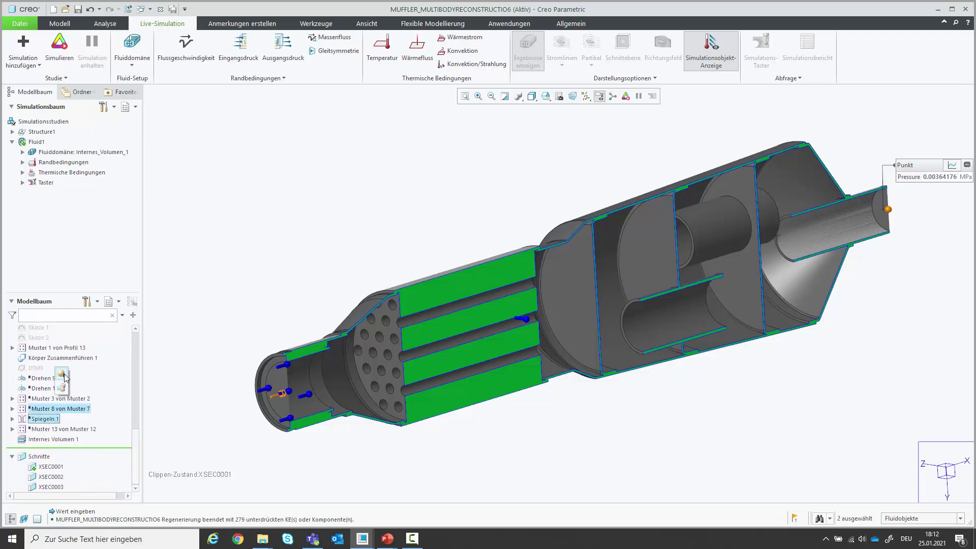
click(63, 375)
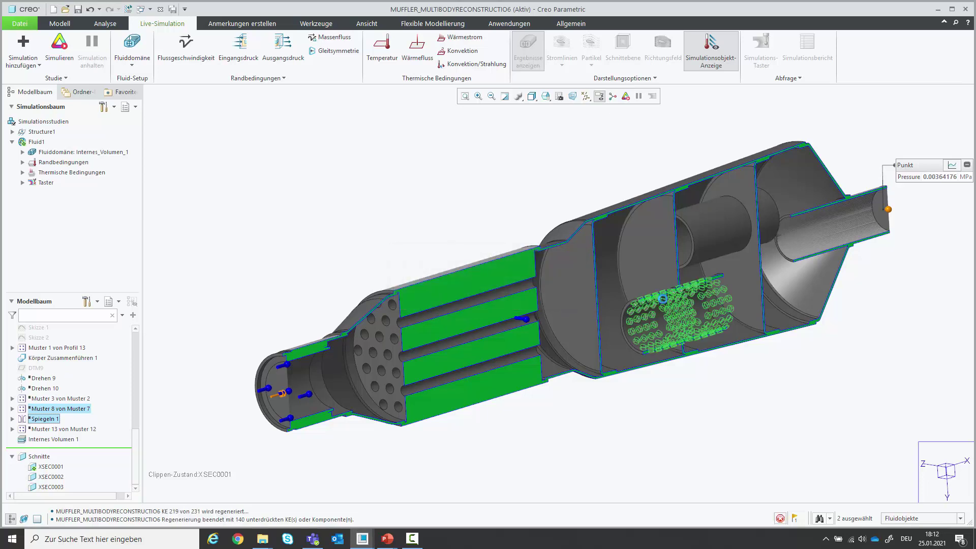
click(749, 376)
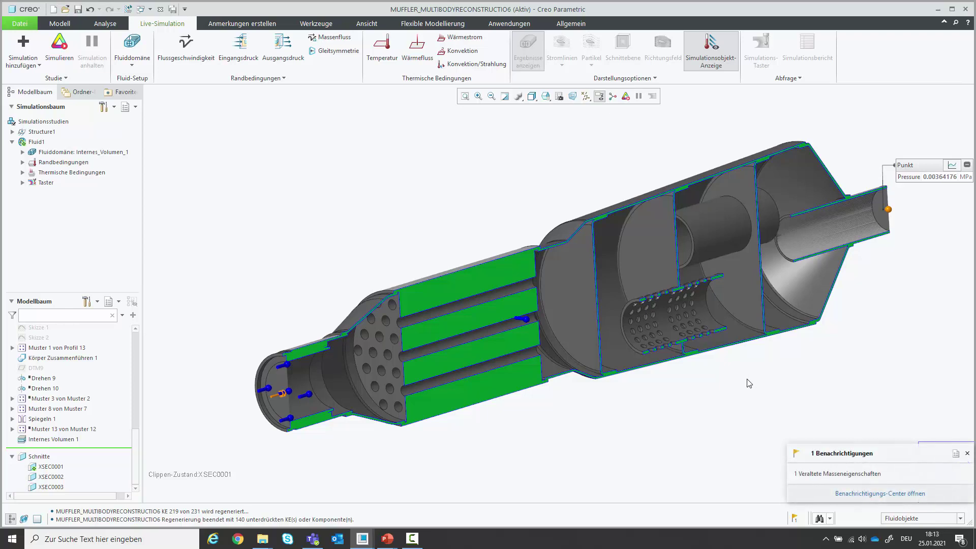
click(967, 453)
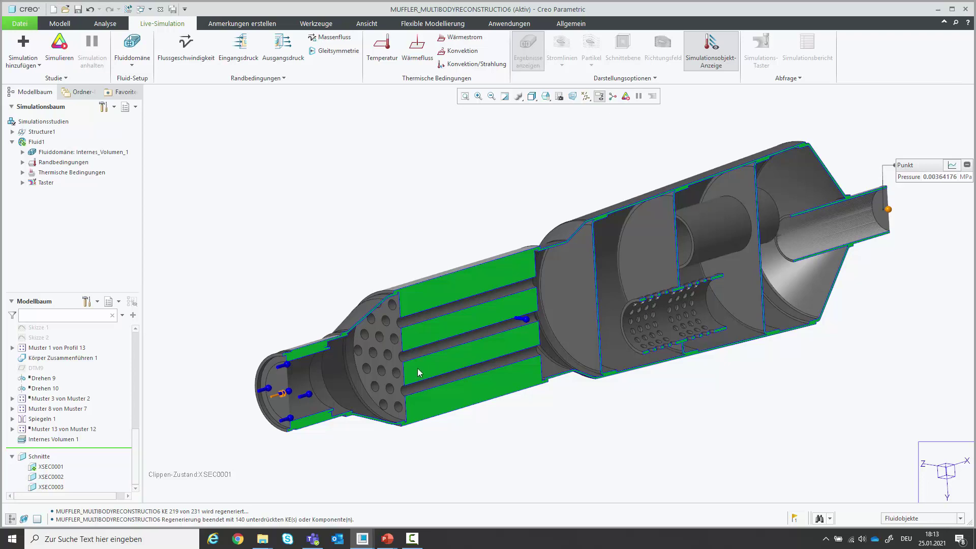
- Restart Live-Simulation on the edited muffler, moving the probe readout aside and reframing the view
click(60, 45)
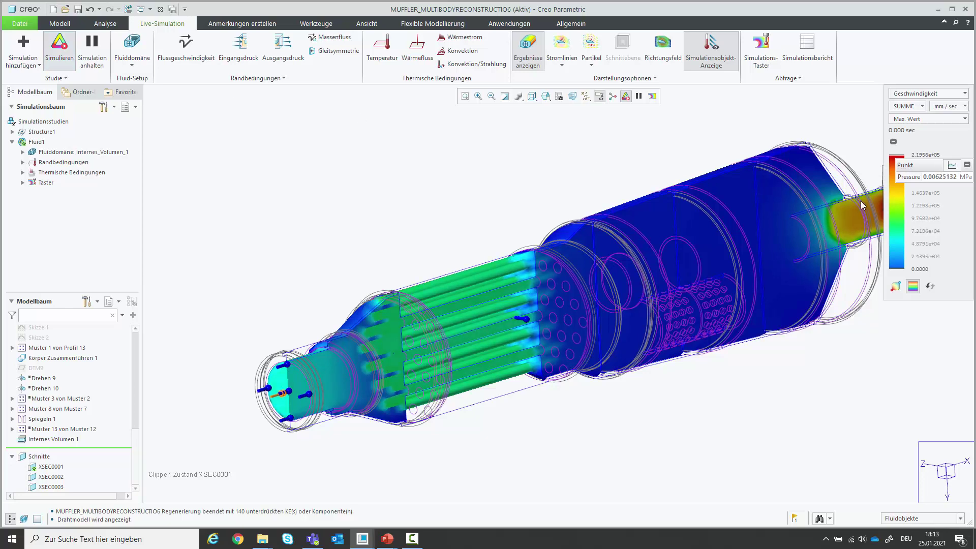
mouse_move(931, 171)
mouse_down()
mouse_move(908, 409)
mouse_move(914, 457)
mouse_up()
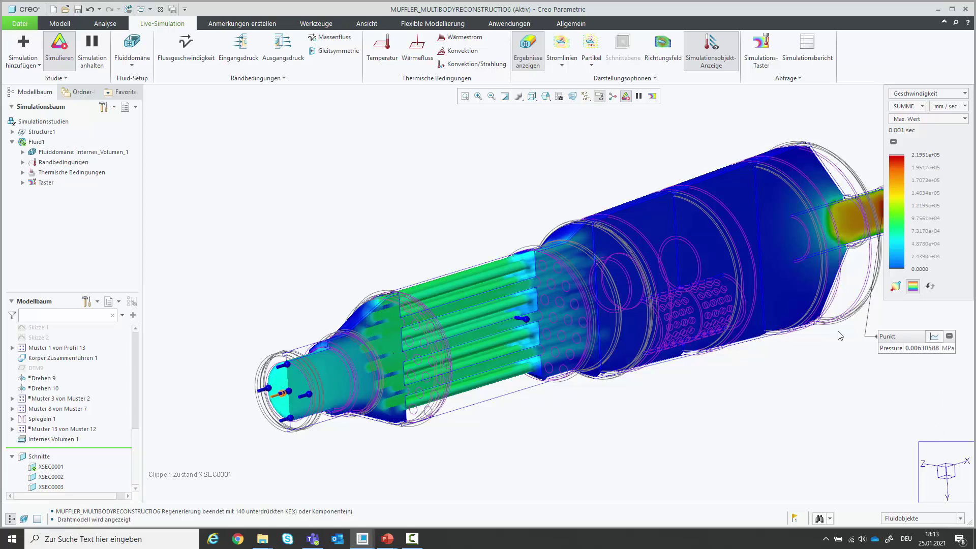
scroll(331, 353, up, 3)
mouse_move(240, 314)
middle_down()
mouse_move(411, 343)
mouse_move(365, 292)
middle_up()
scroll(364, 293, down, 1)
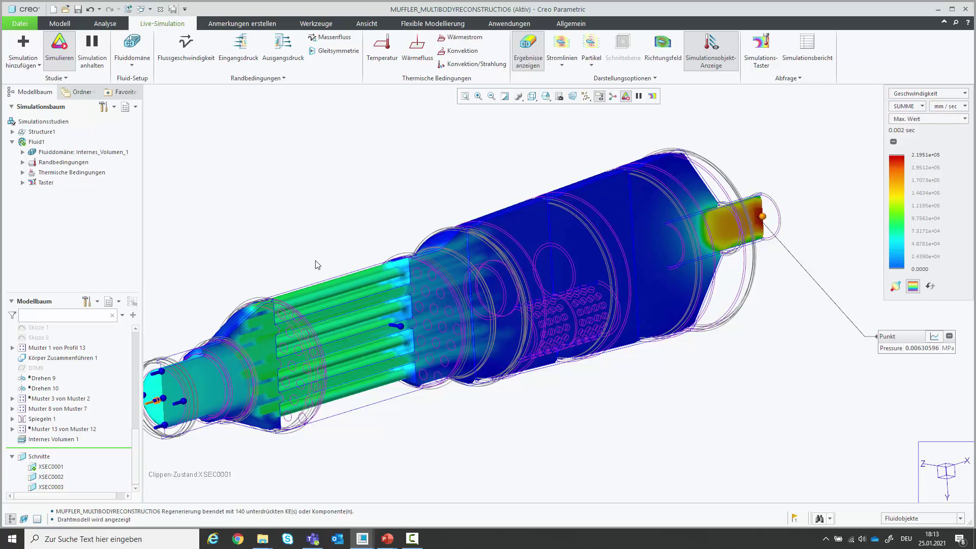
- Switch the legend's result quantity to Druck, then to Temperatur
click(937, 96)
click(913, 116)
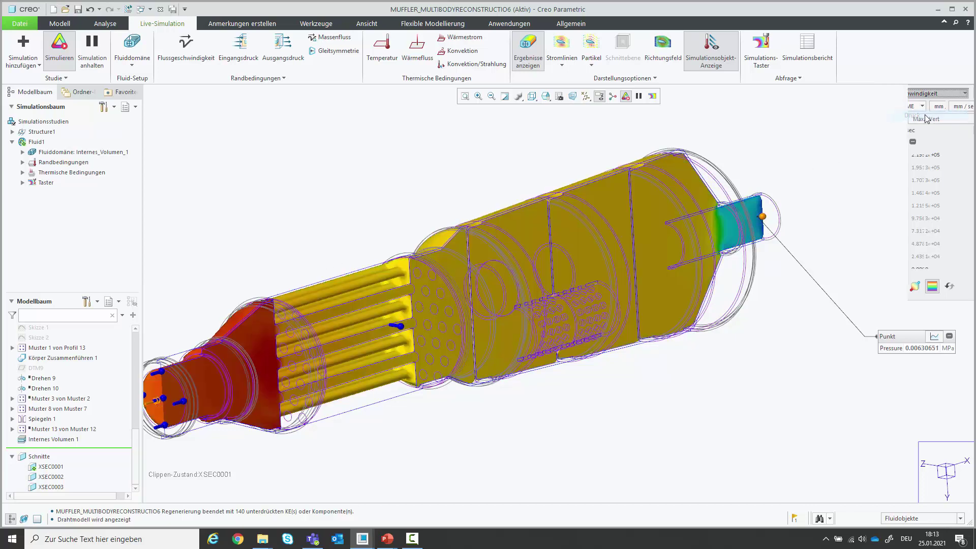
click(937, 94)
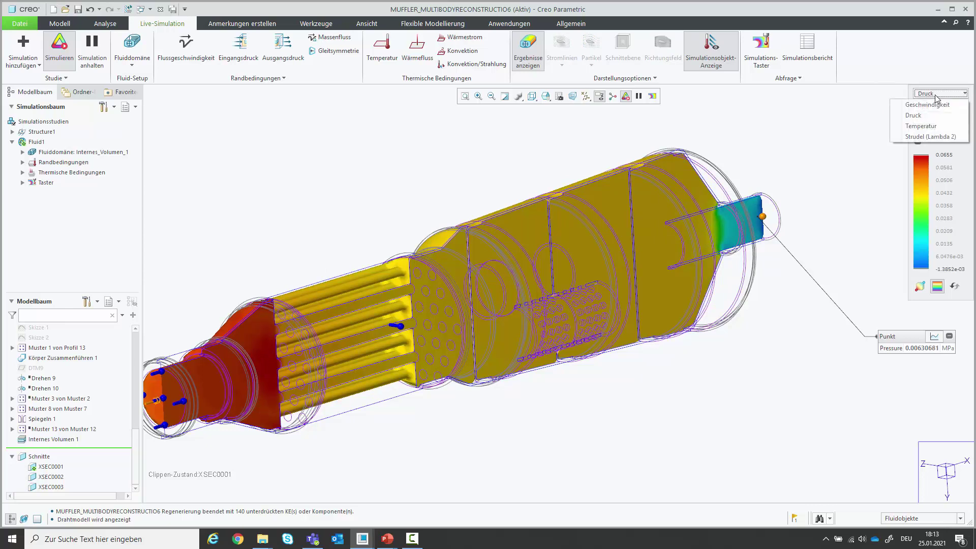
click(930, 126)
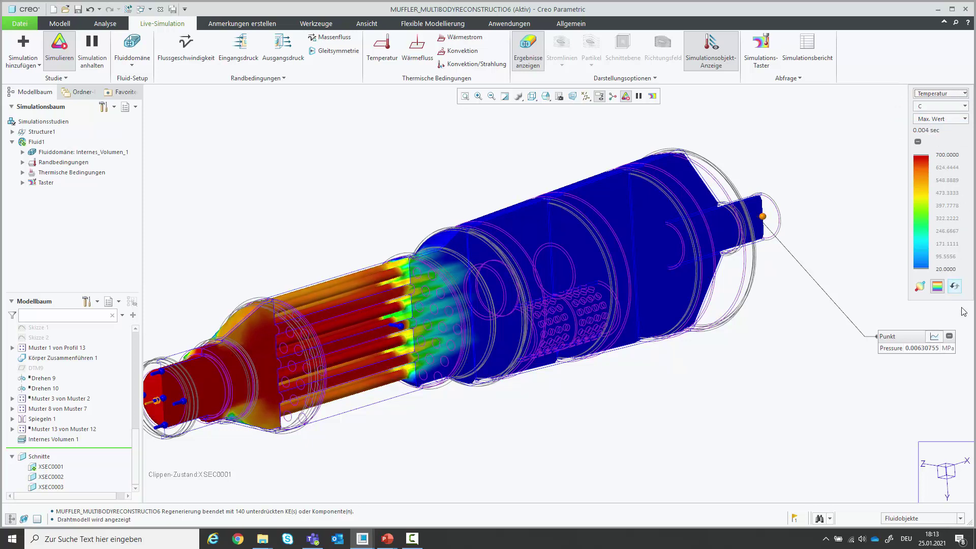
- Expand the probe's pressure-over-time graph briefly, then collapse it back to the readout
click(937, 340)
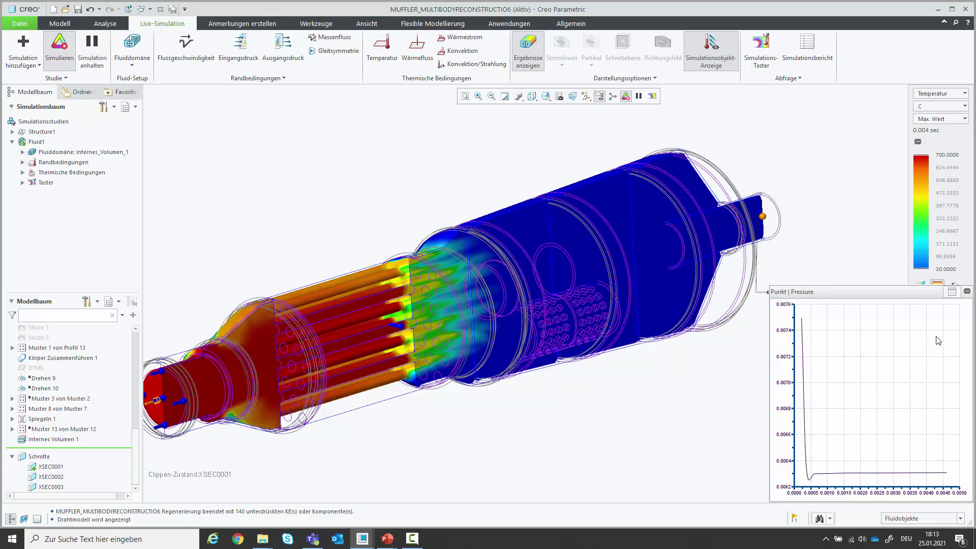
click(952, 292)
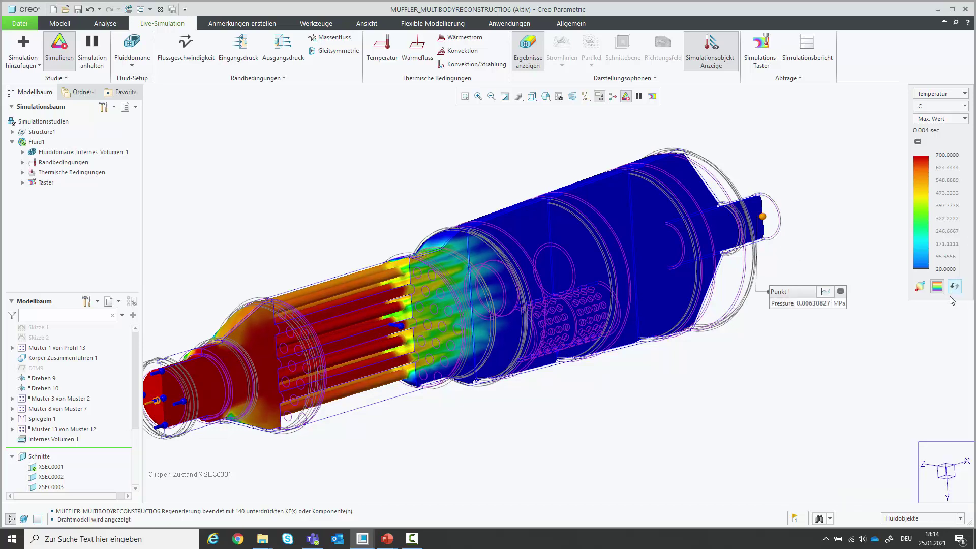
scroll(151, 353, up, 2)
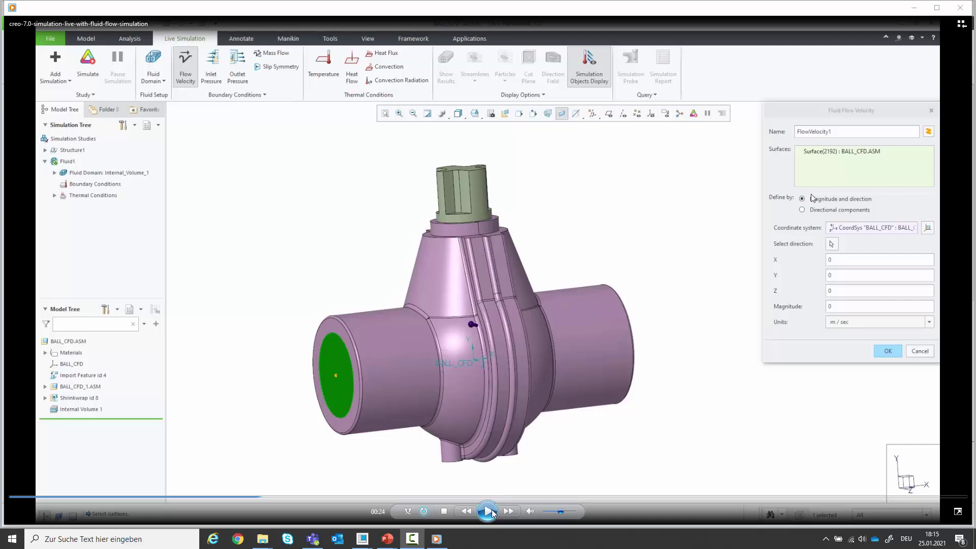
- Resume playback of the Creo live-simulation demo video
click(496, 509)
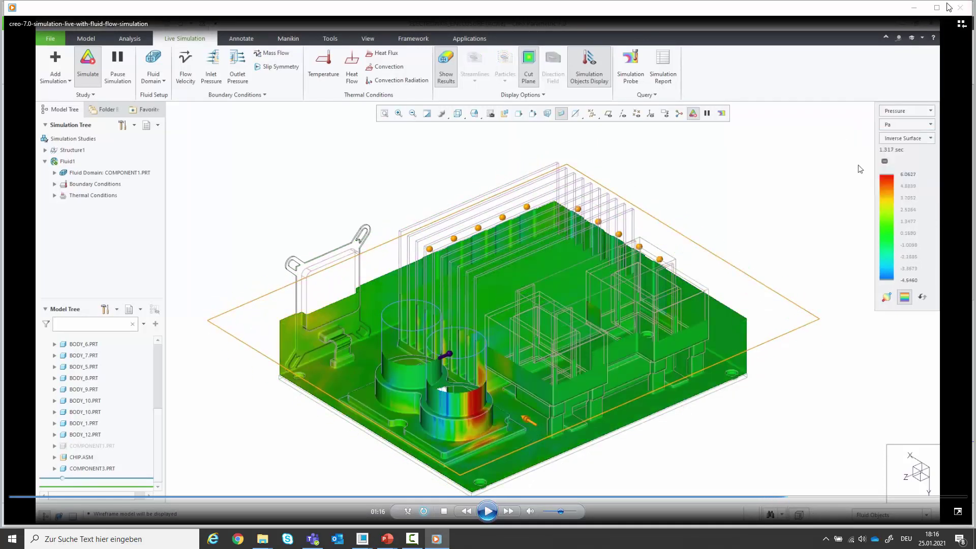
- Minimize the demo video player window
click(913, 8)
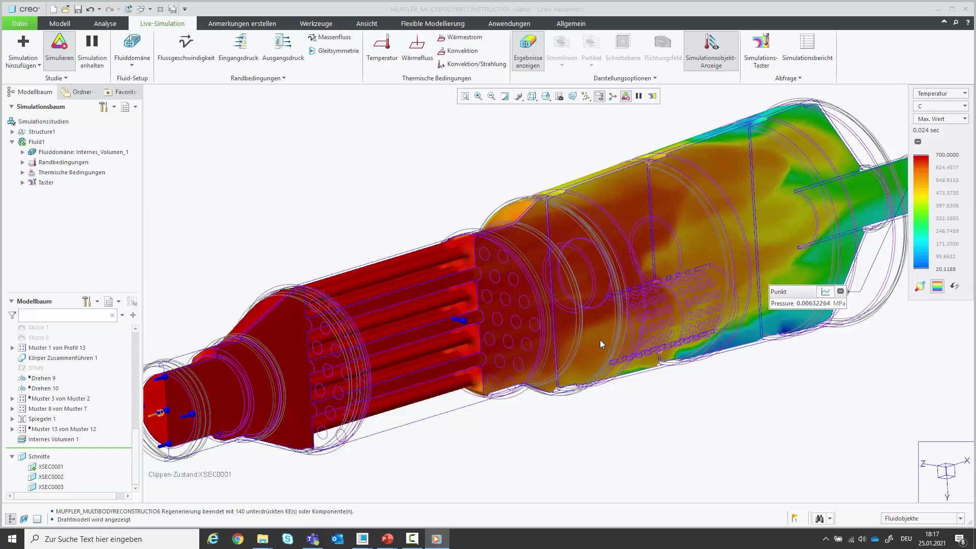
- Bring the AVENIQ PowerPoint presentation back to the front
click(391, 540)
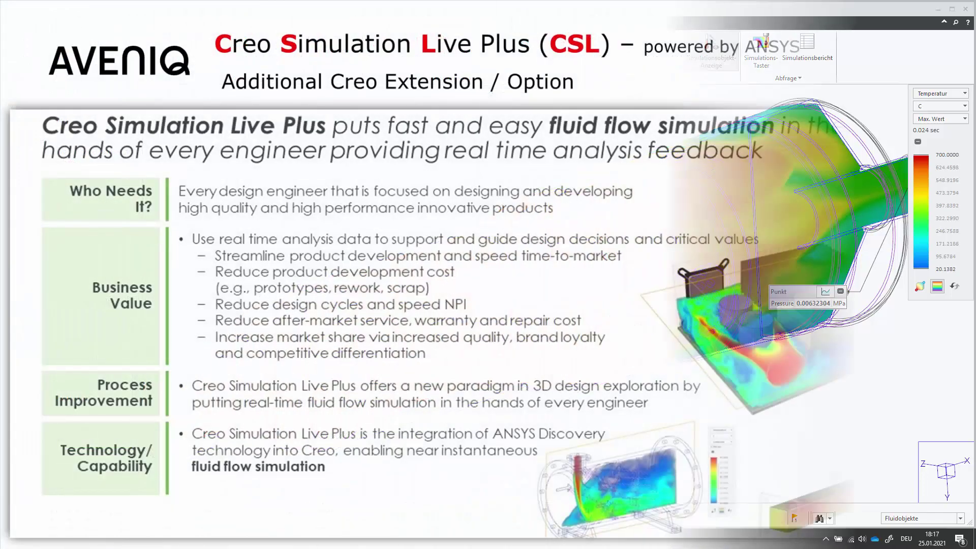